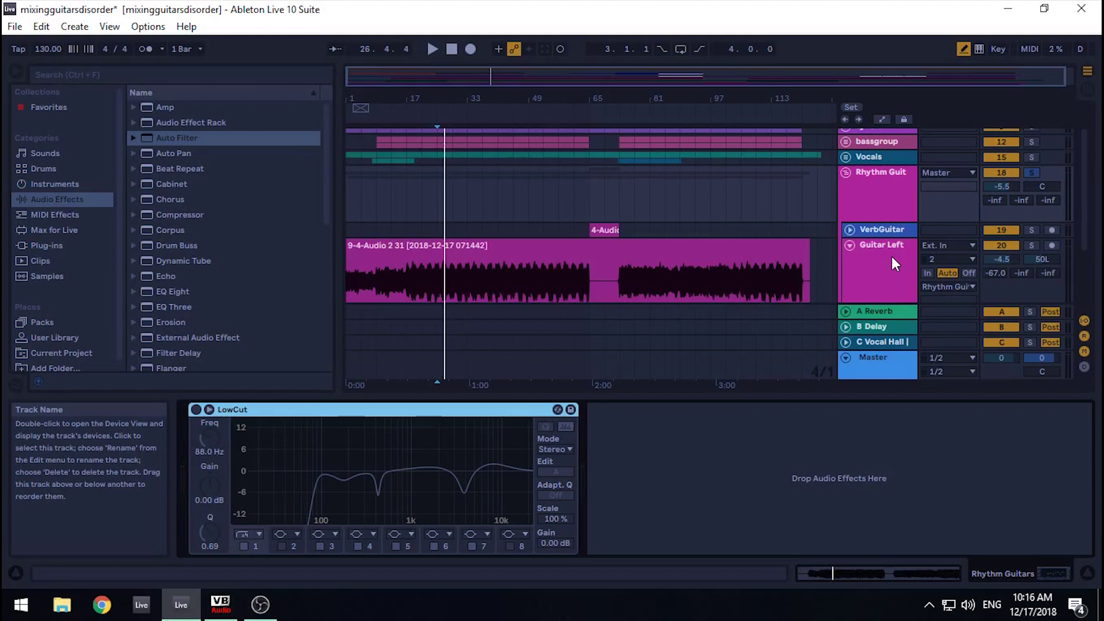
scroll(567, 251, down, 4)
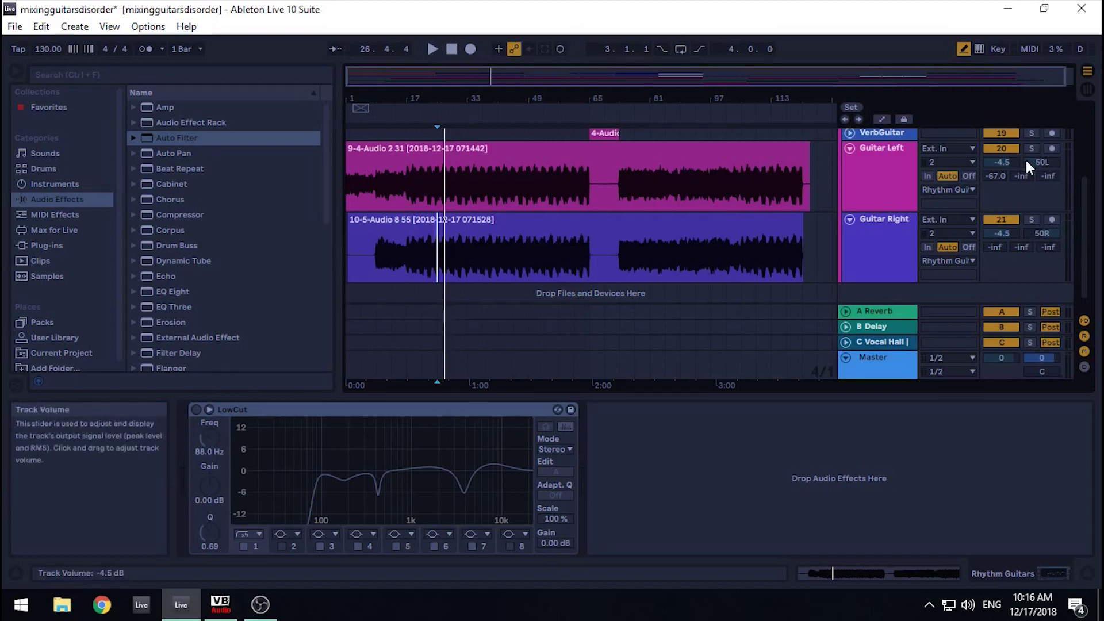
scroll(805, 204, up, 1)
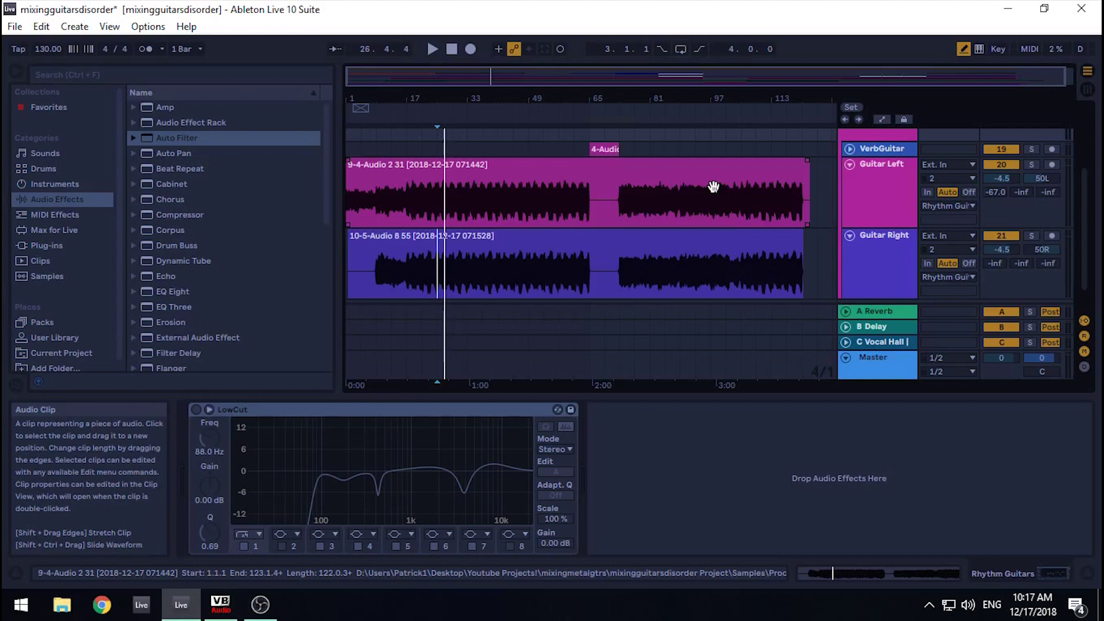
scroll(713, 187, up, 3)
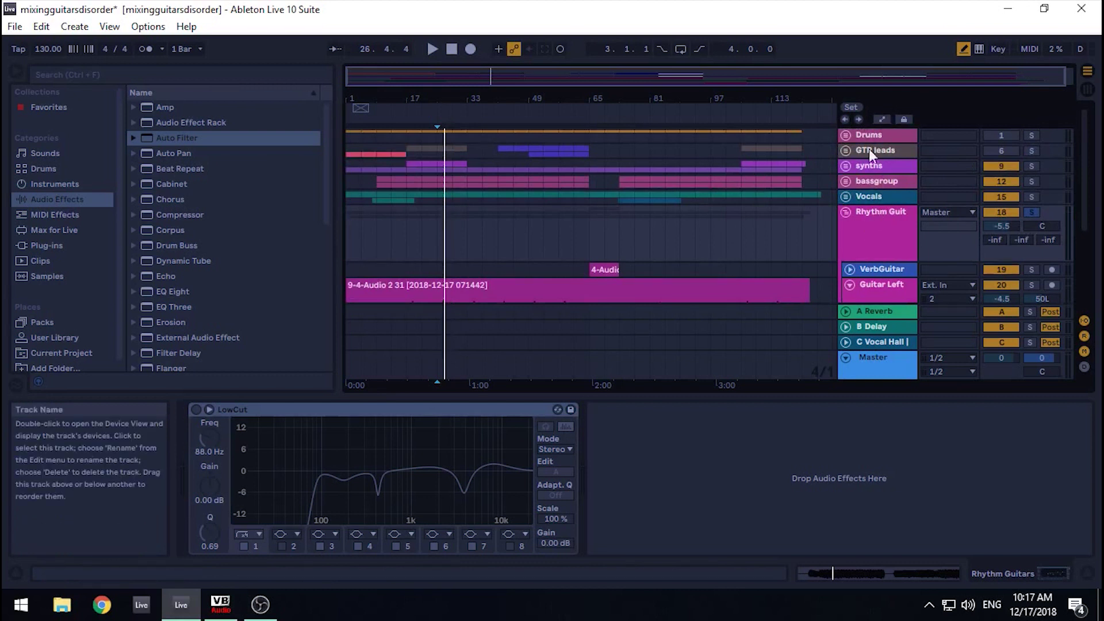
scroll(724, 233, down, 2)
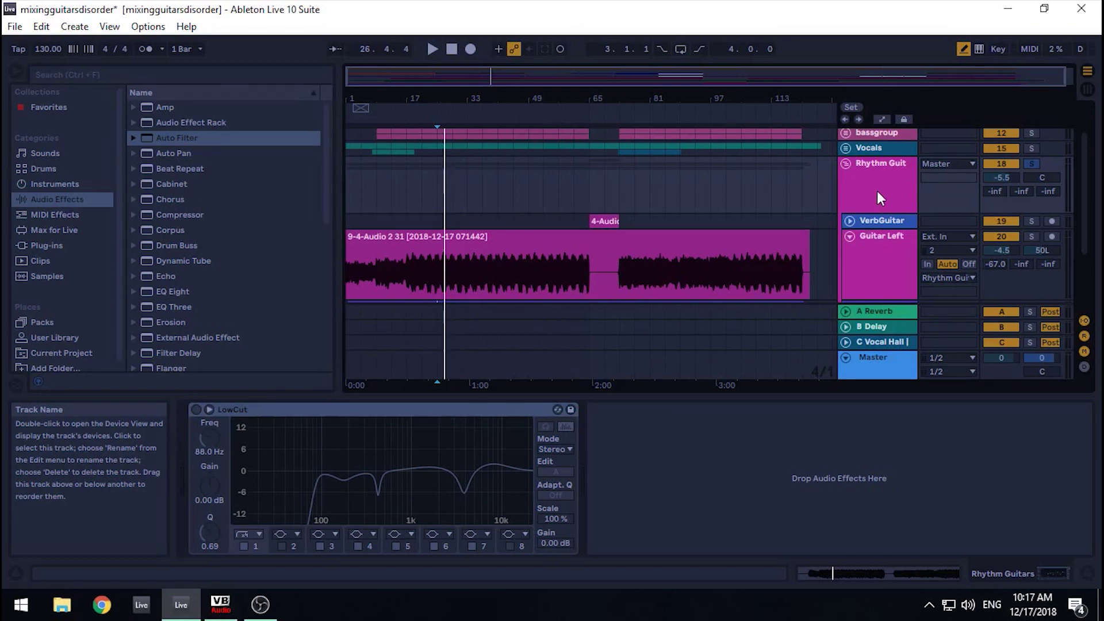
scroll(878, 191, down, 4)
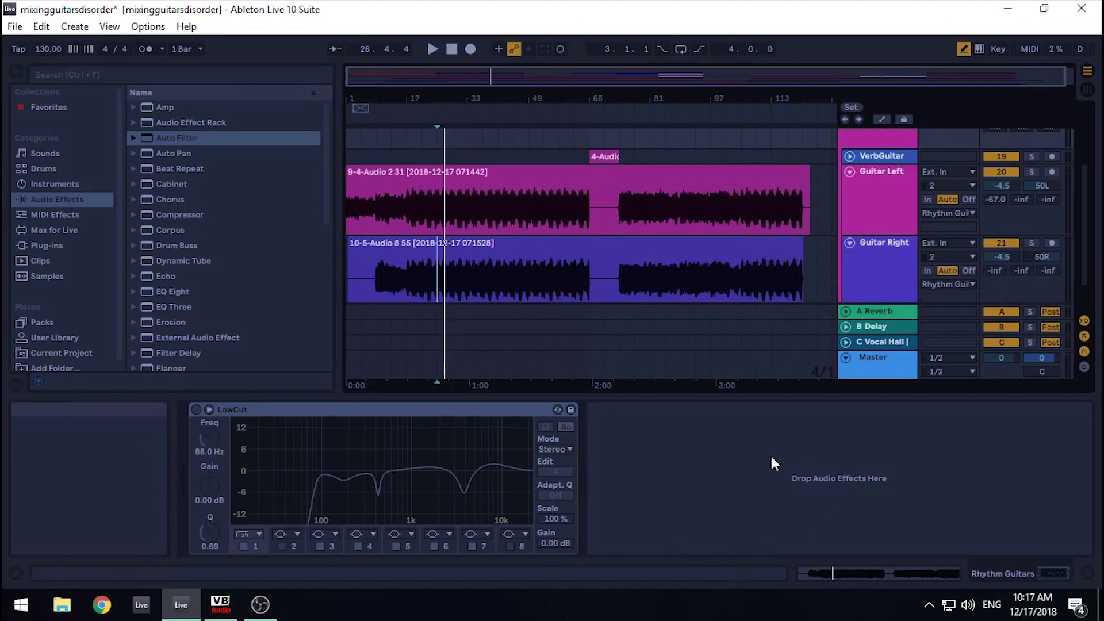
Start playback and unfold the Rhythm Guit group so its guitar tracks show
scroll(850, 281, up, 3)
key(space)
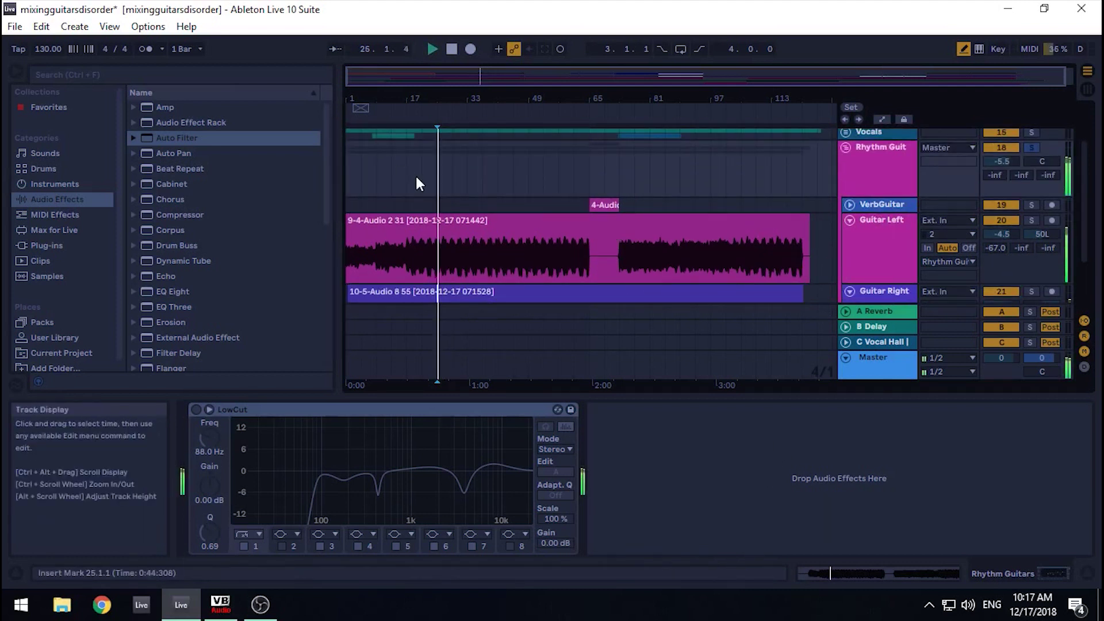
click(881, 163)
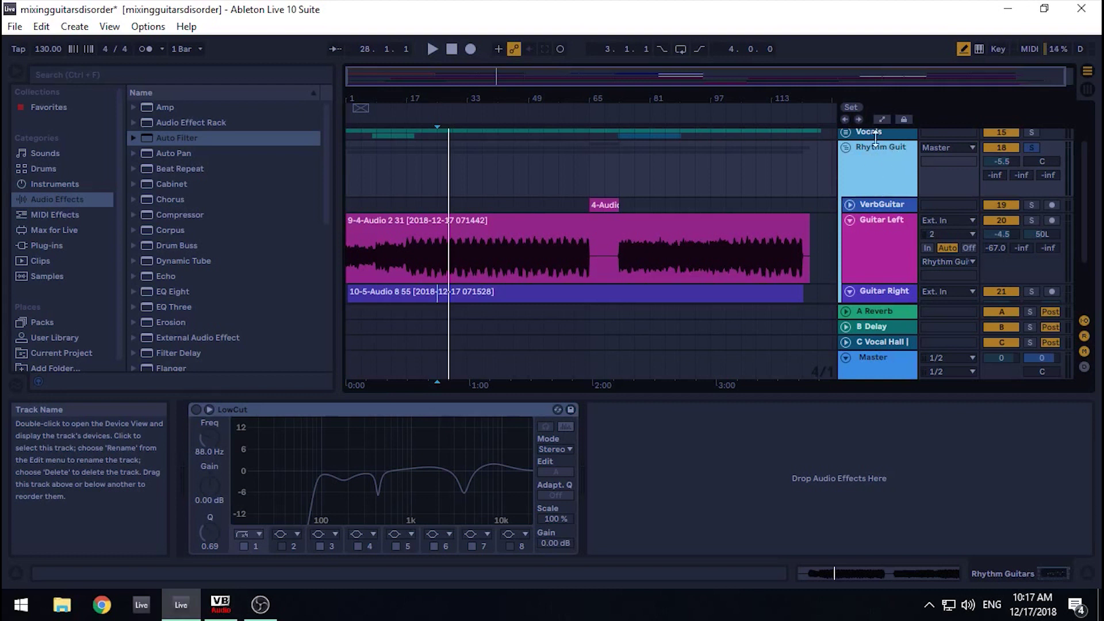
click(848, 147)
click(847, 148)
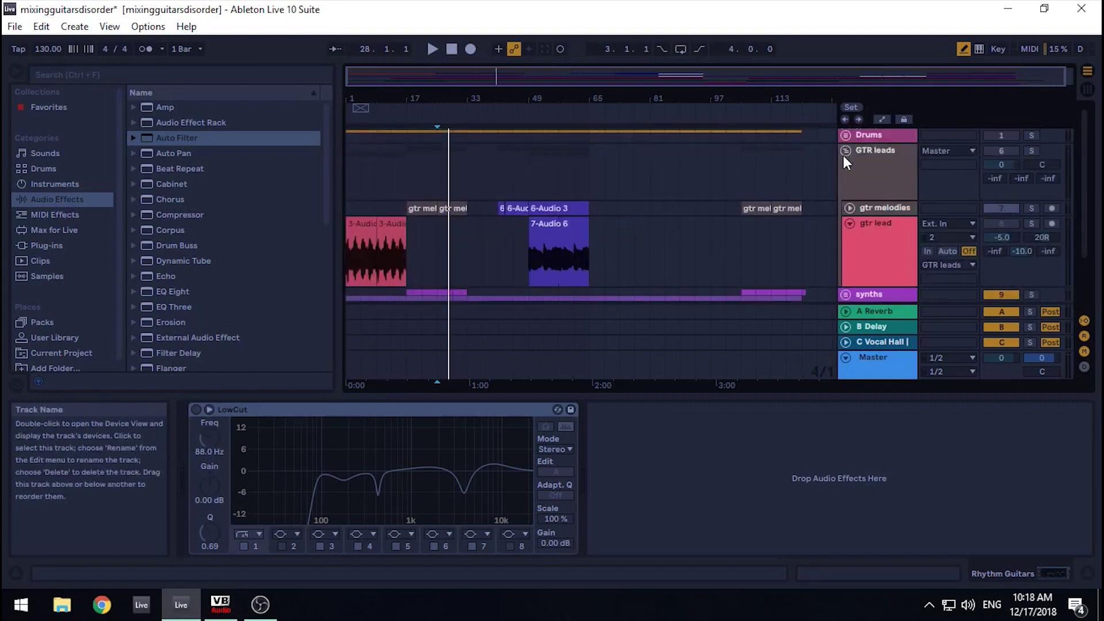
click(844, 153)
click(844, 214)
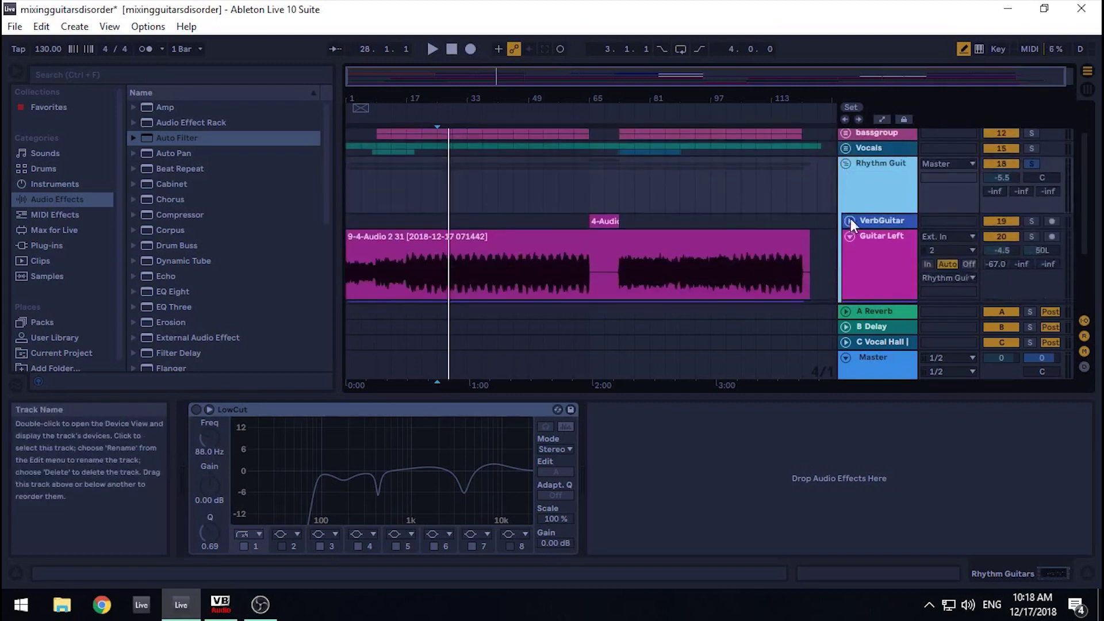
Copy the LowCut EQ from Guitar Left and paste it onto Guitar Right
scroll(886, 188, down, 2)
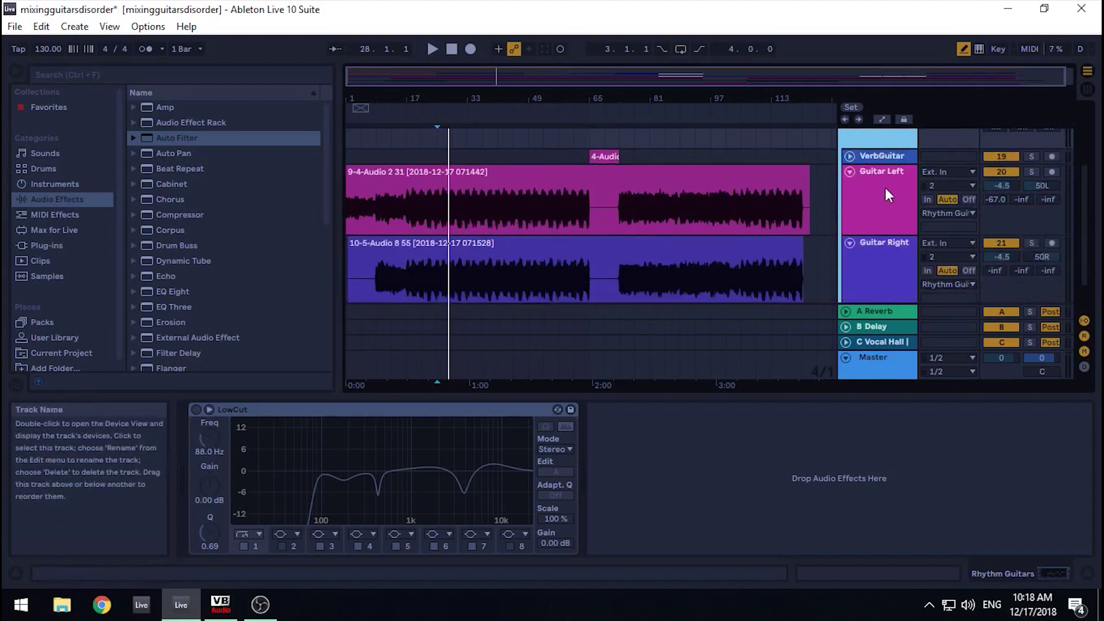
click(885, 188)
click(893, 139)
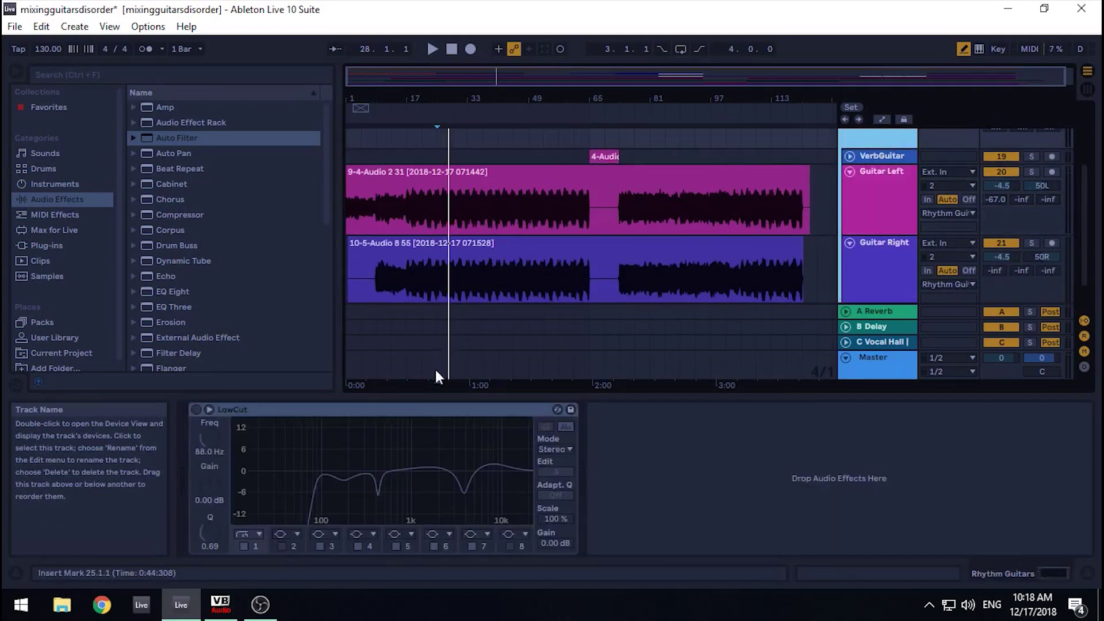
right_click(430, 409)
click(451, 205)
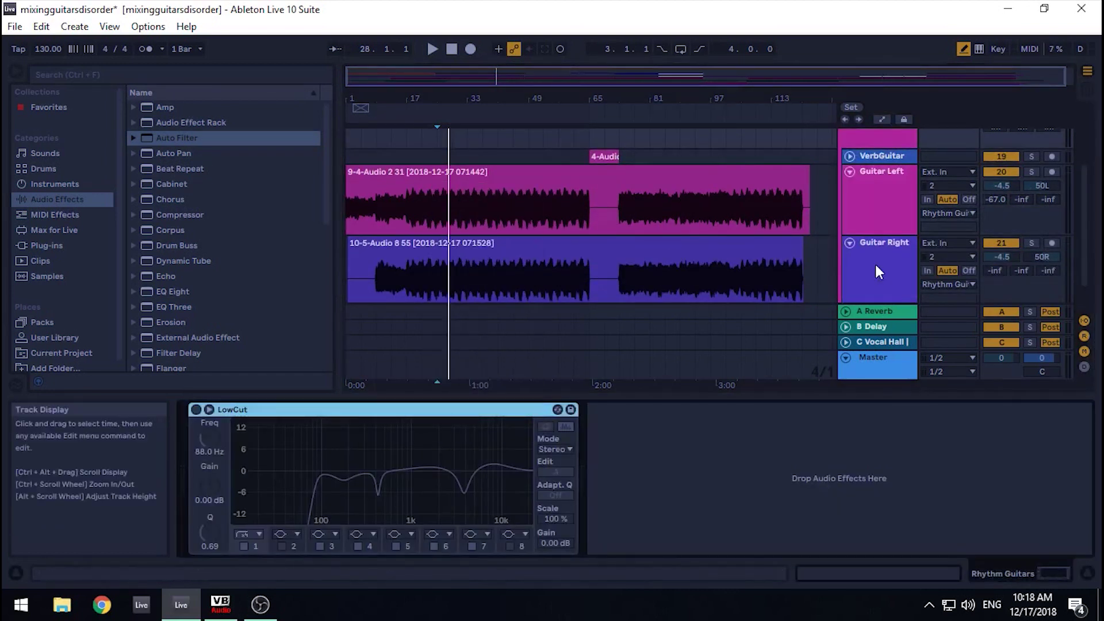
click(875, 262)
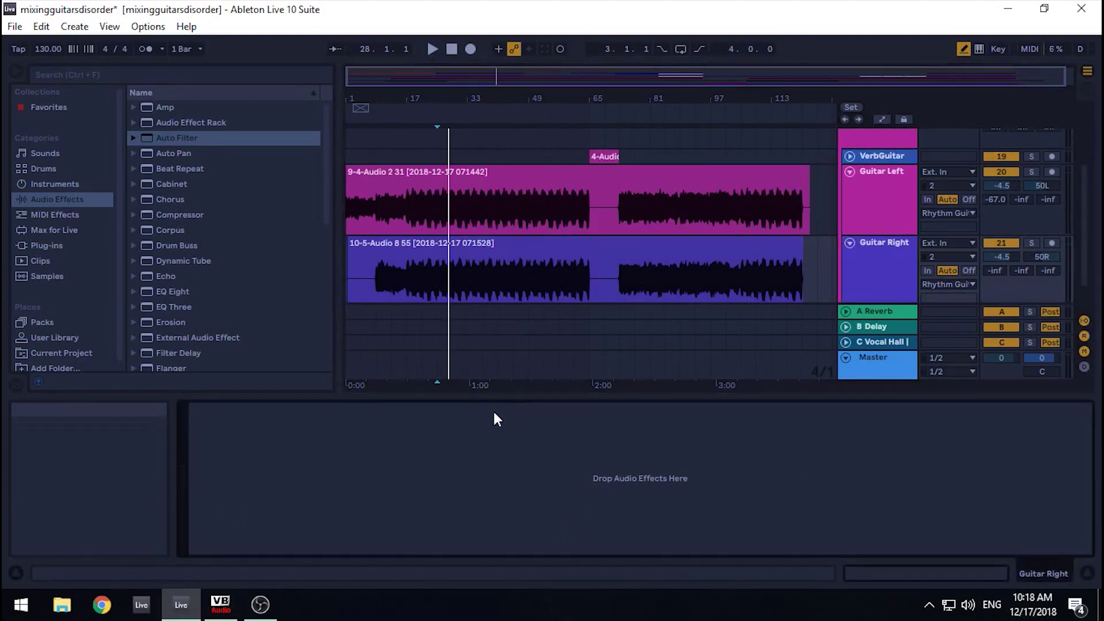
key(ctrl+v)
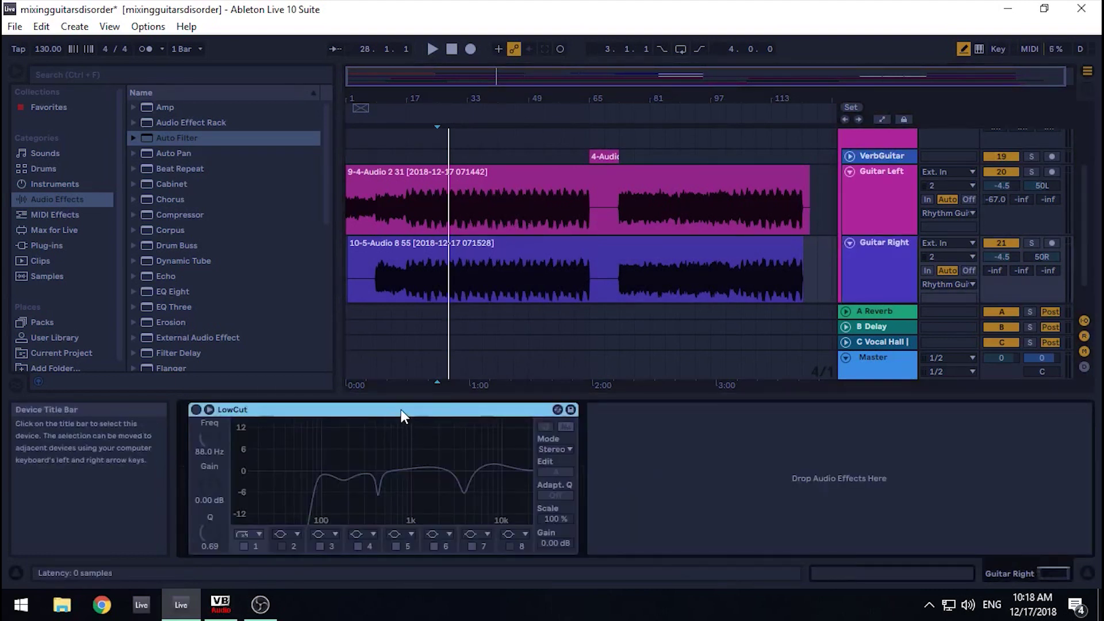
Undo the accidental deletion of the Guitar Right track and dismiss the antivirus popup
right_click(371, 409)
click(875, 235)
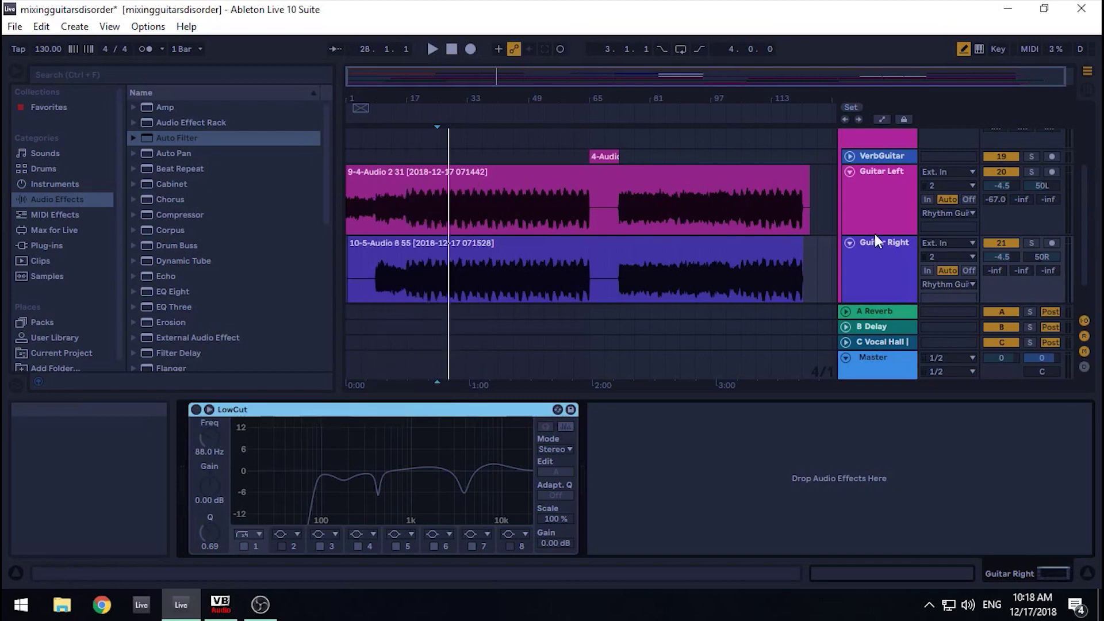
key(Delete)
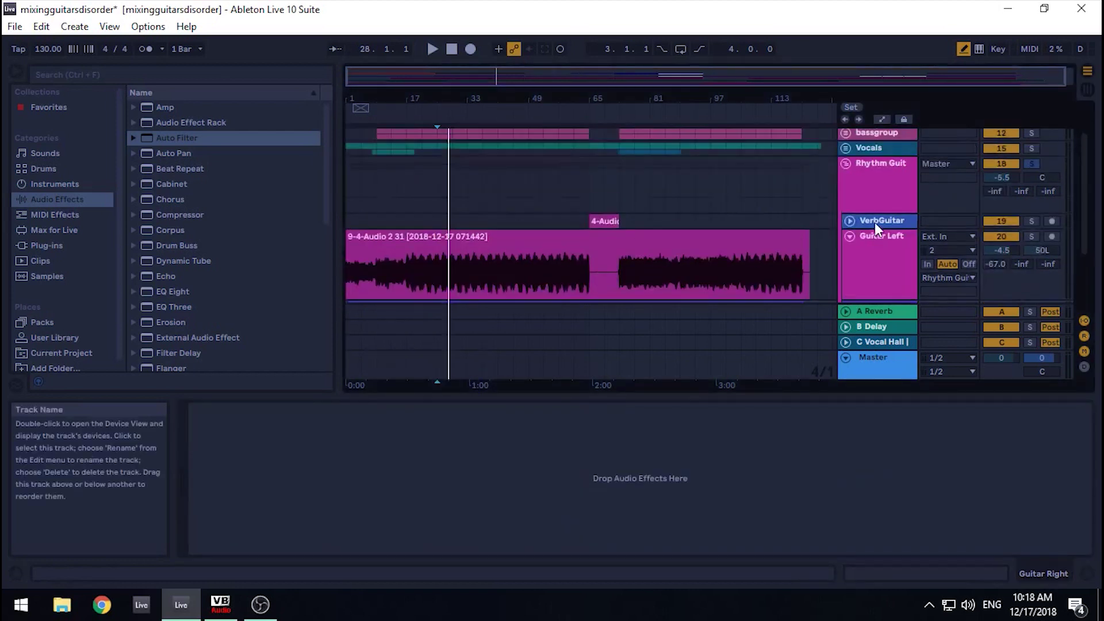
key(ctrl+z)
click(1078, 352)
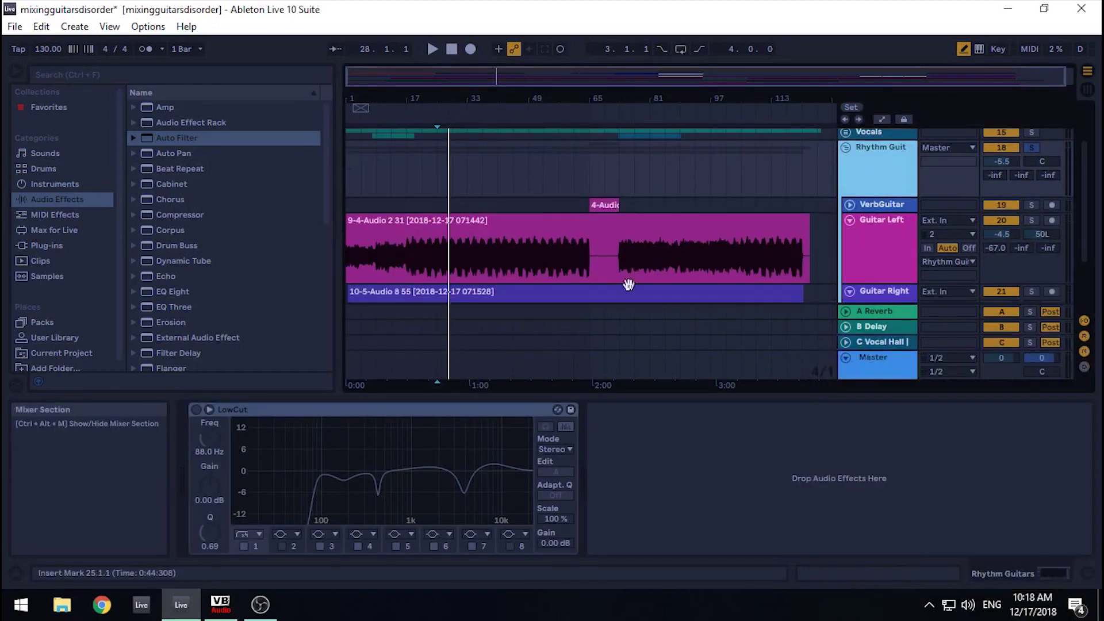
scroll(464, 367, down, 1)
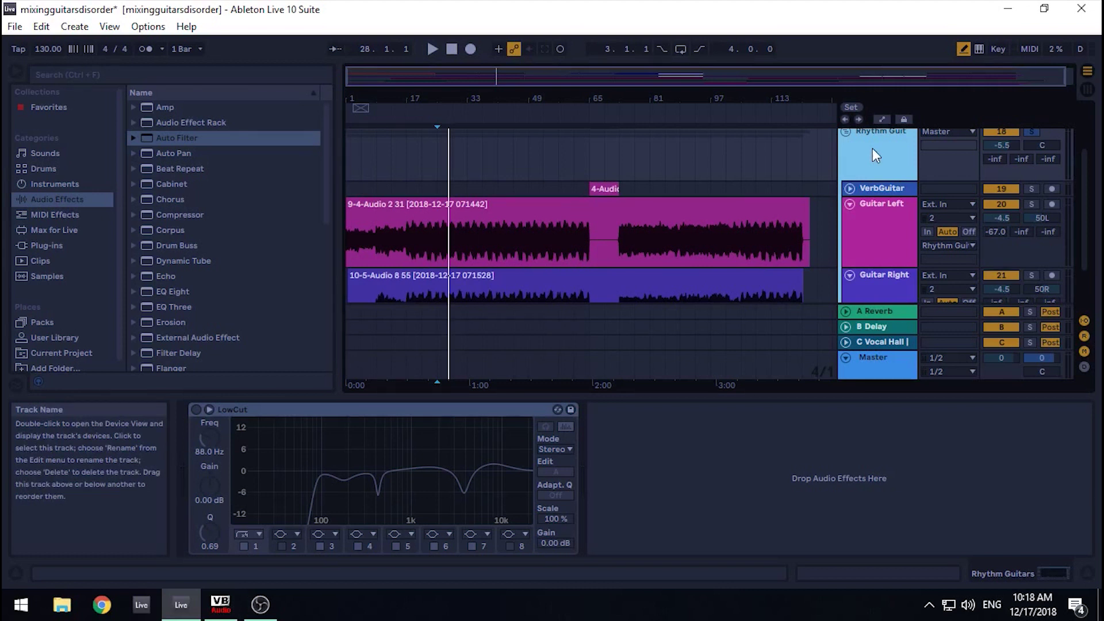
Browse past Auto Filter to the EQ Eight Filter presets and pick LowCut.adv
key(Right)
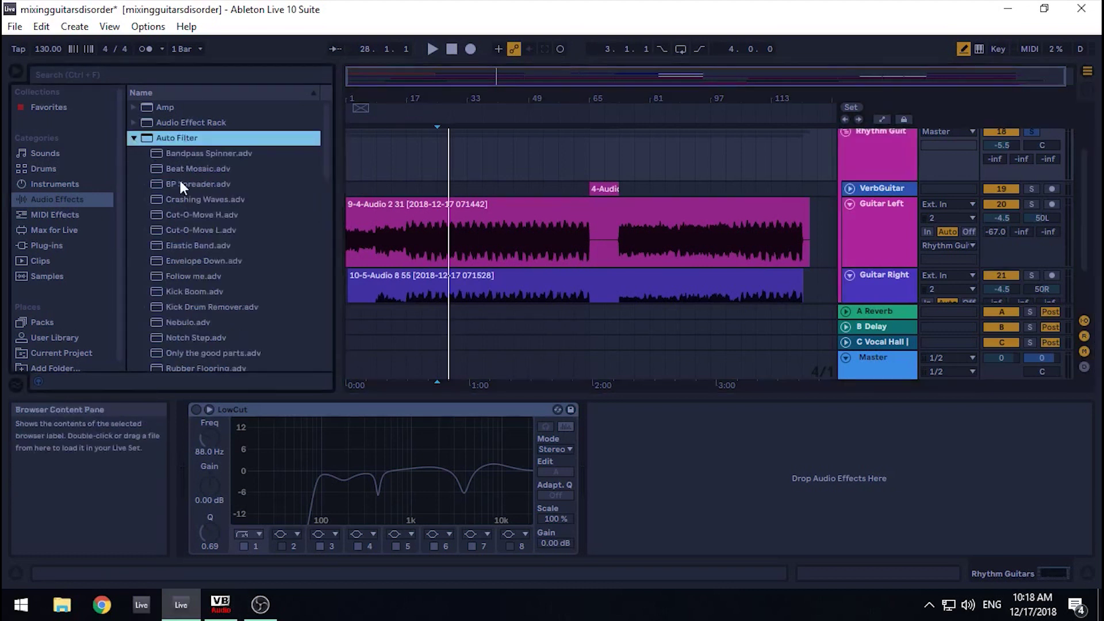
scroll(180, 182, down, 5)
scroll(171, 180, up, 5)
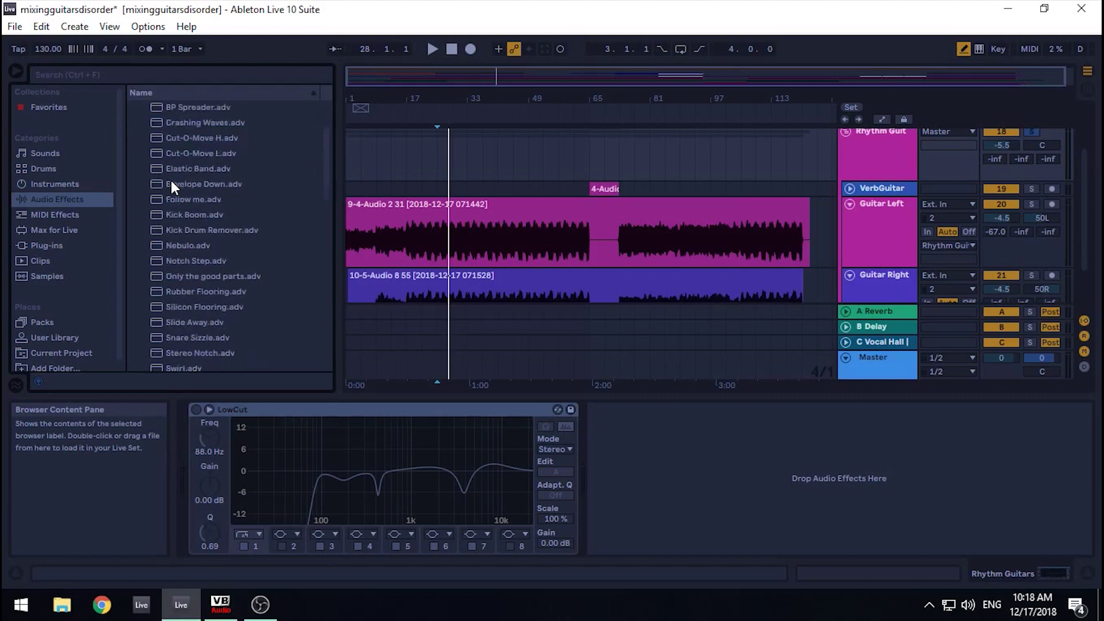
click(133, 107)
scroll(136, 213, down, 2)
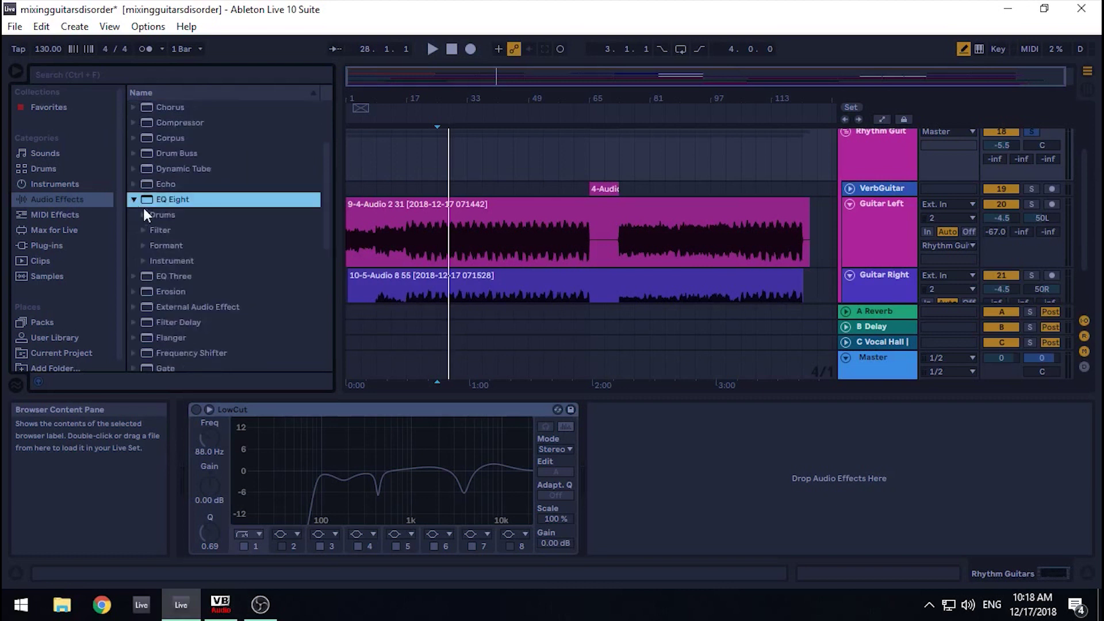
scroll(141, 189, down, 2)
click(140, 168)
scroll(212, 191, down, 3)
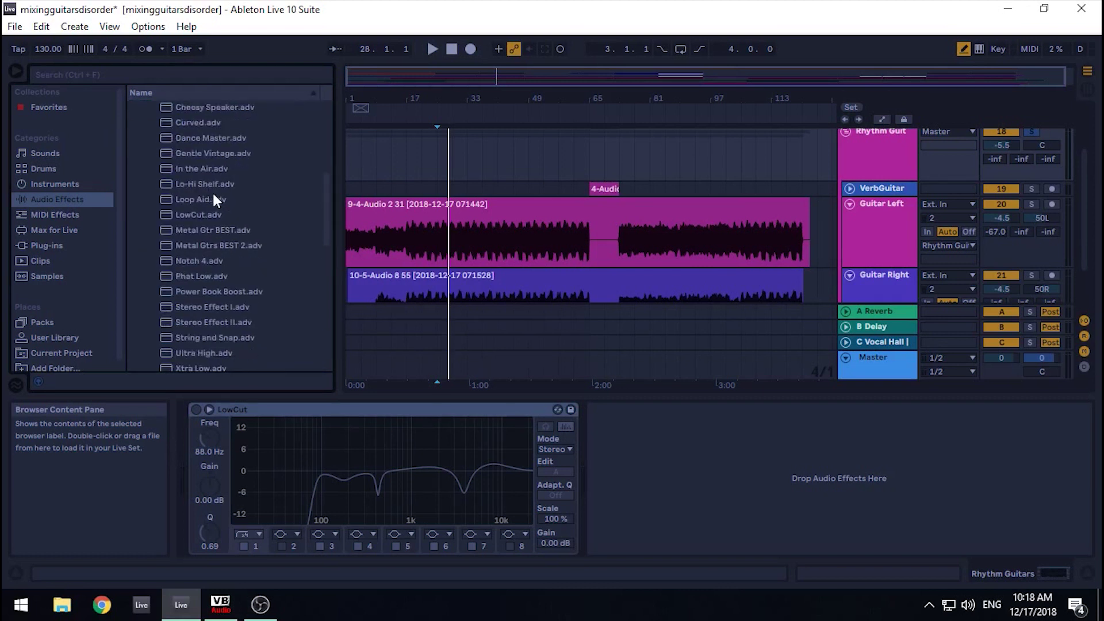
click(212, 215)
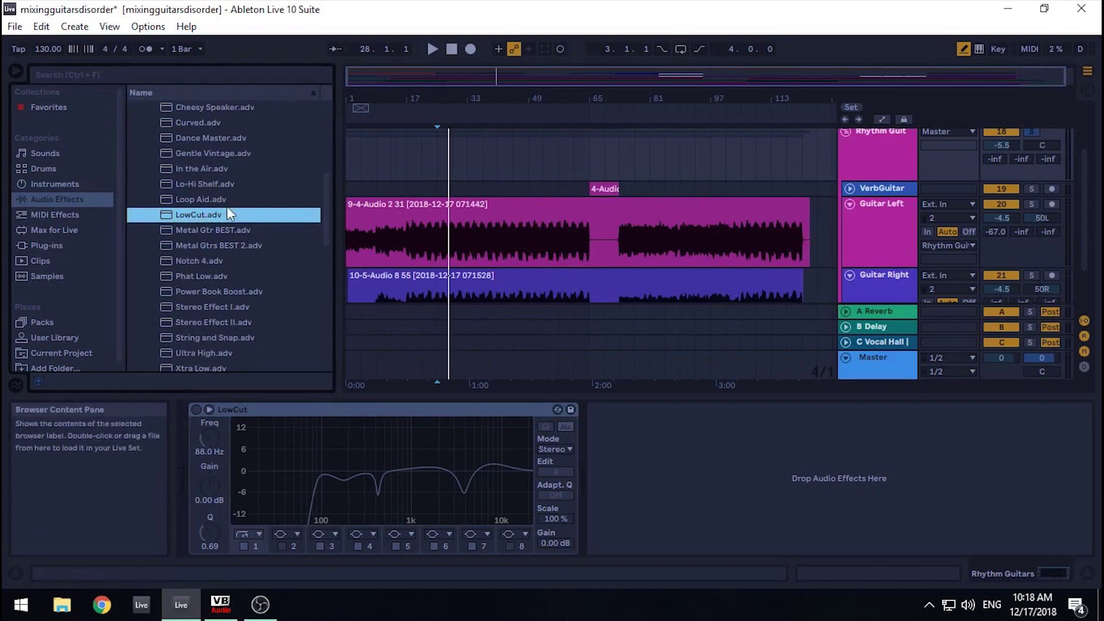
Load a second LowCut EQ on the group, with filter 1 as a 48 dB low cut near 90 Hz
drag(395, 277, 618, 432)
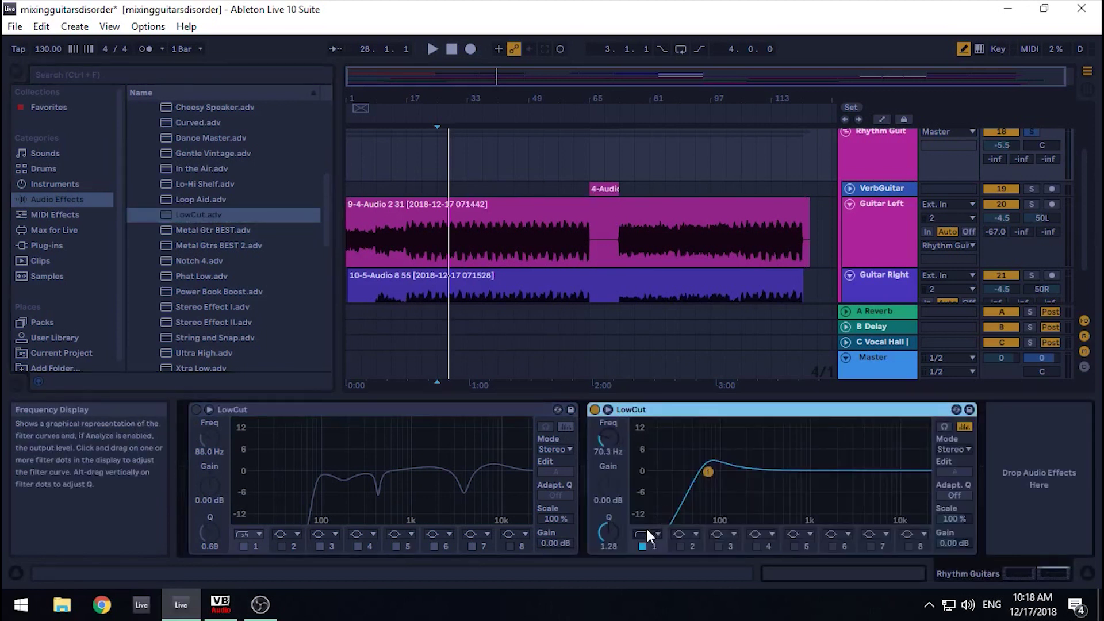
click(644, 535)
click(650, 439)
drag(708, 470, 703, 485)
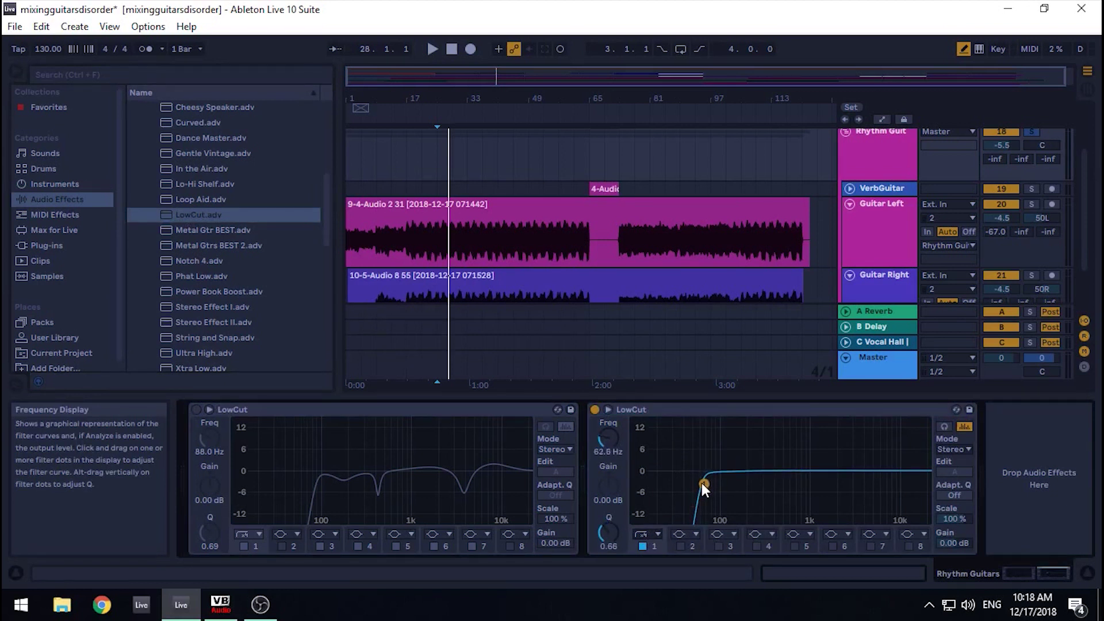
drag(703, 485, 718, 486)
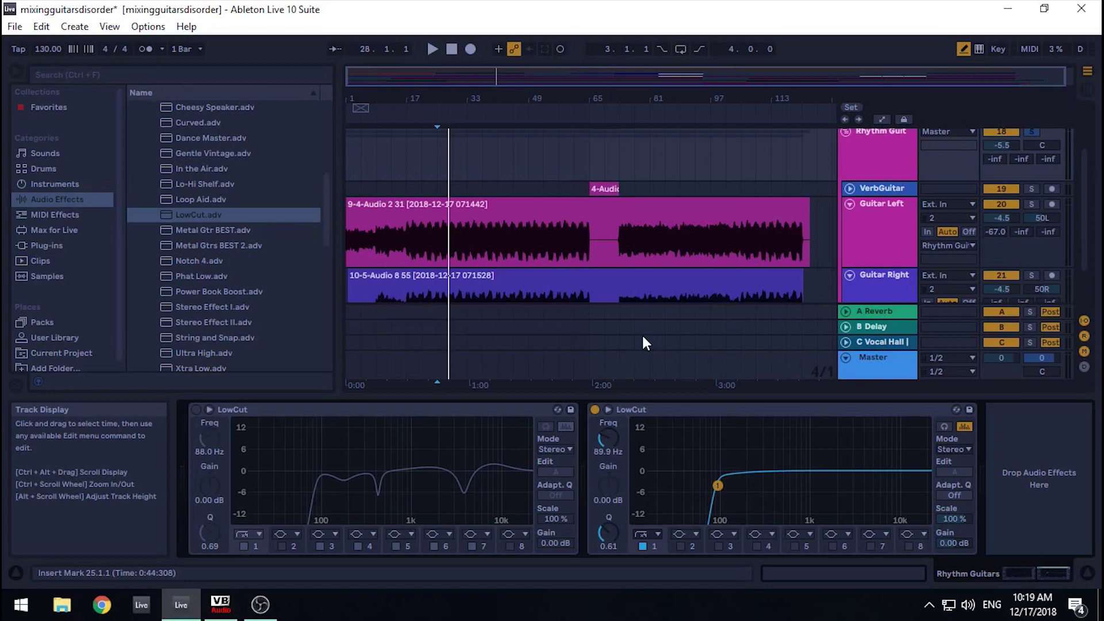
Toggle the second EQ and its high-pass filter off and on to compare
click(595, 409)
click(595, 410)
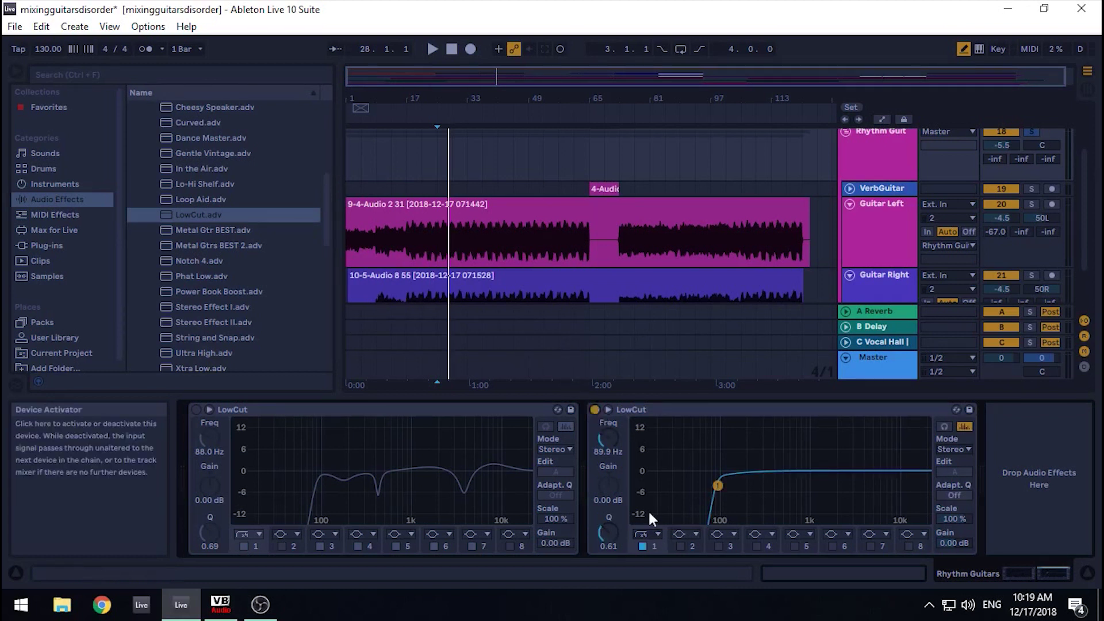
click(643, 546)
click(644, 546)
click(643, 547)
click(643, 546)
click(643, 546)
click(643, 547)
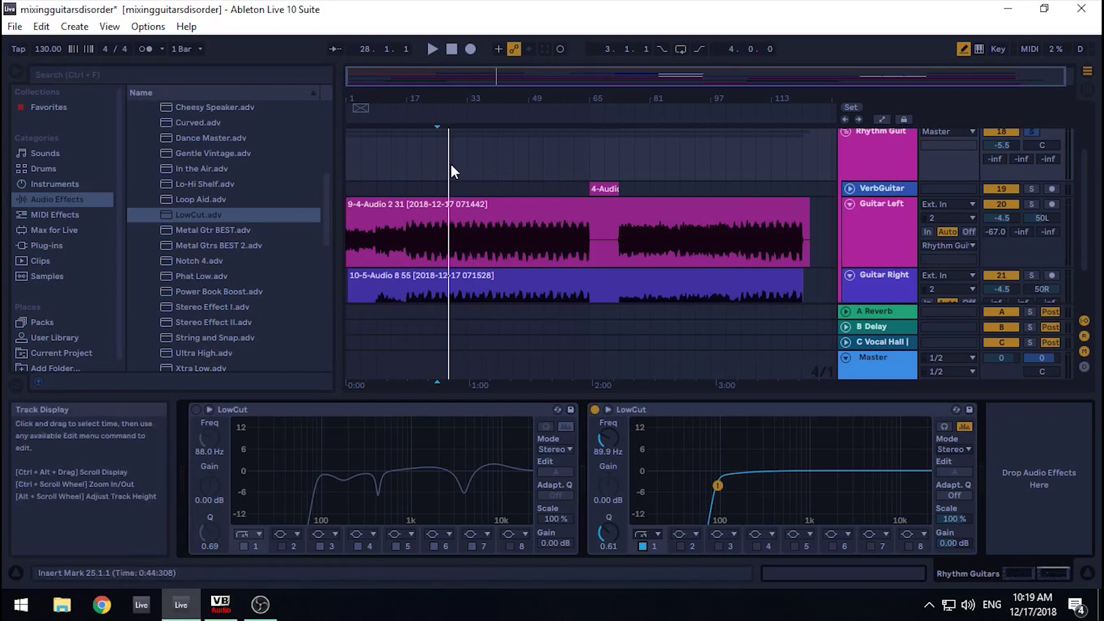
Enable band 2, narrow it, sweep for harshness, and cut -6.82 dB at 3.59 kHz with Q 7.58
scroll(486, 187, down, 1)
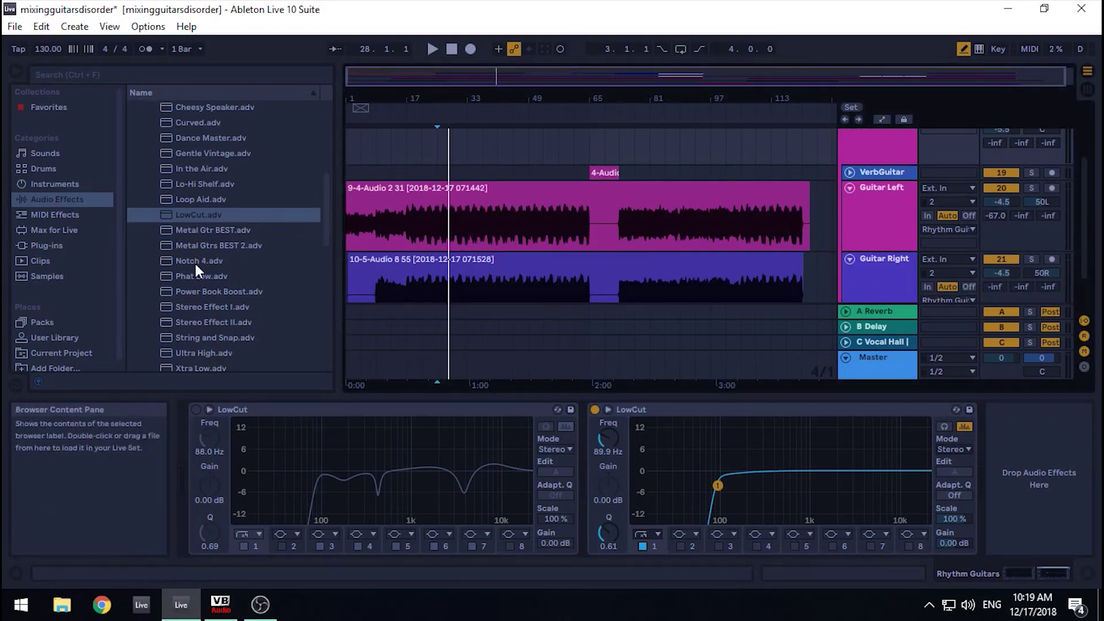
scroll(197, 265, up, 1)
scroll(195, 264, down, 1)
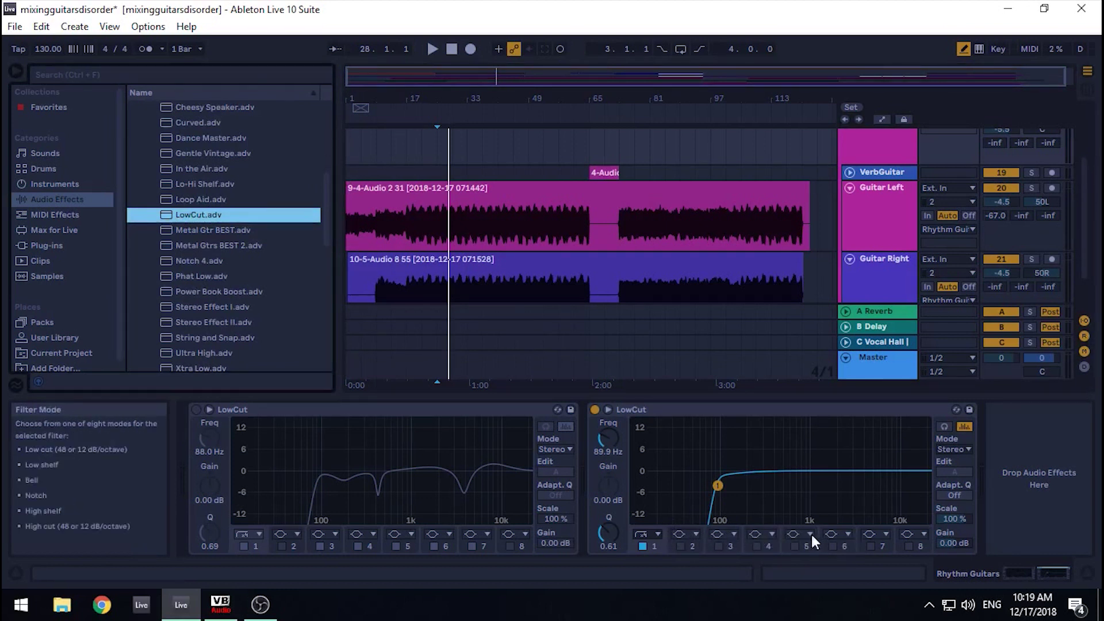
click(681, 542)
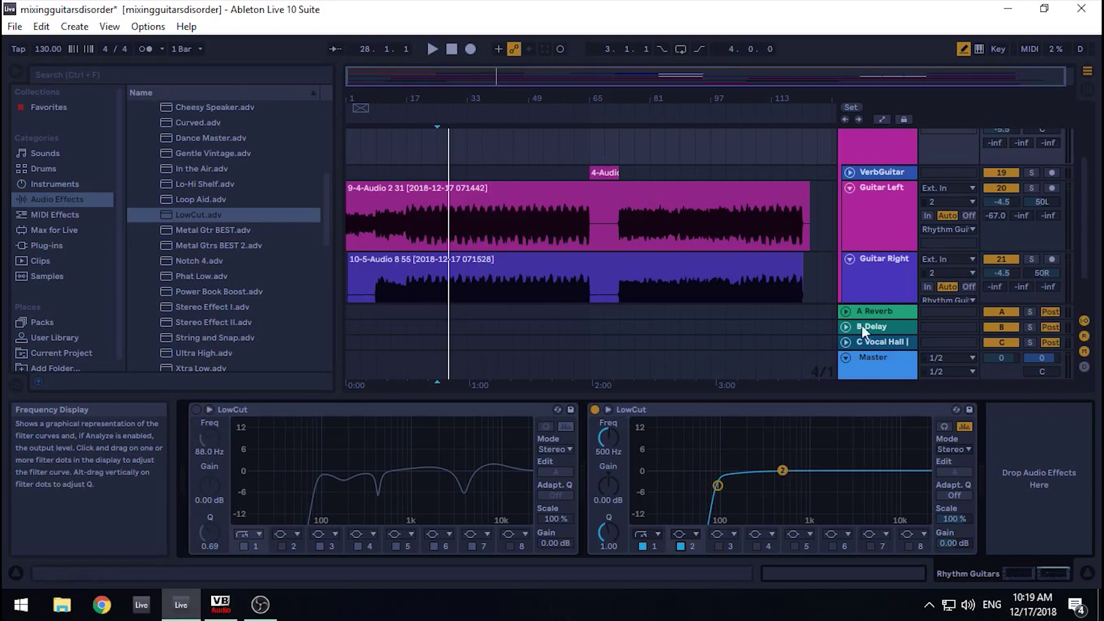
scroll(862, 325, up, 2)
scroll(903, 179, down, 3)
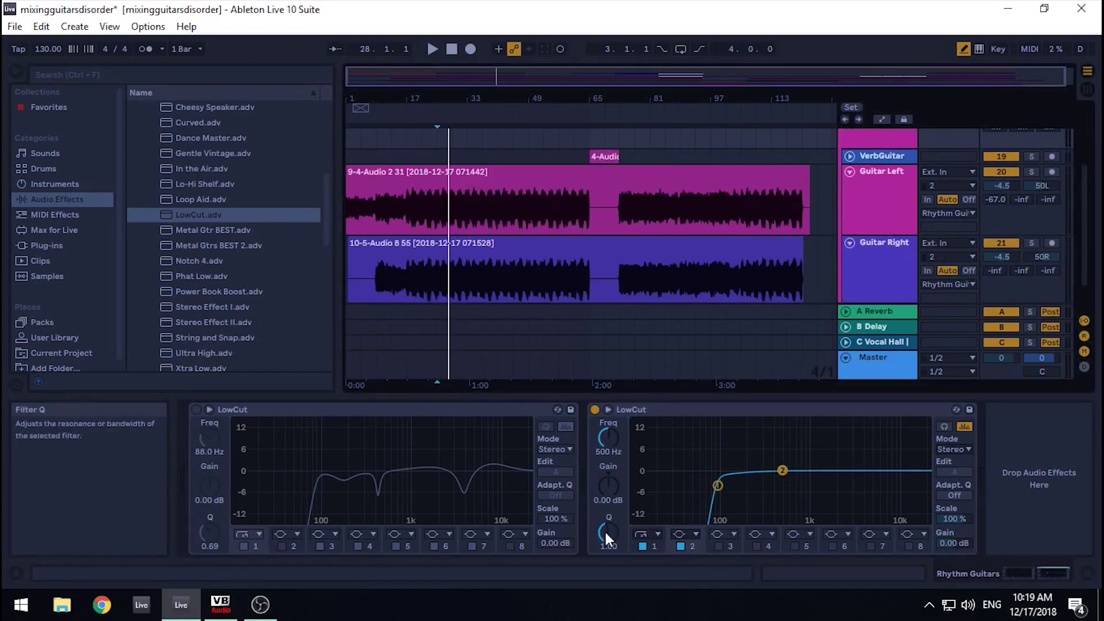
drag(607, 531, 607, 483)
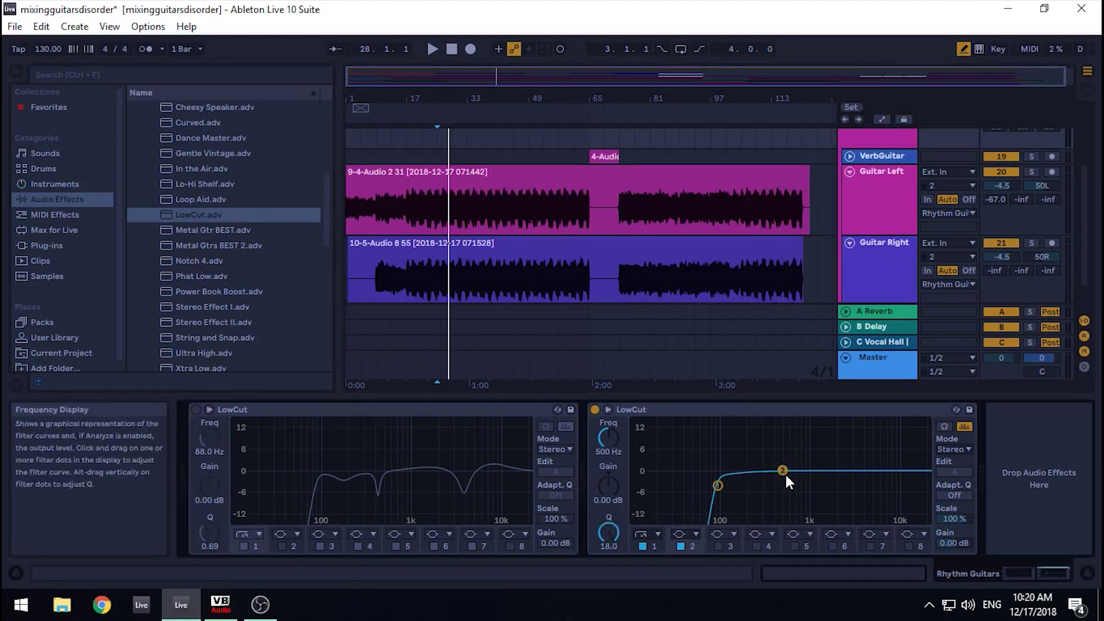
mouse_move(781, 467)
mouse_down()
mouse_move(786, 429)
mouse_move(877, 428)
mouse_move(764, 429)
mouse_move(851, 429)
mouse_move(777, 430)
mouse_move(854, 433)
mouse_move(786, 437)
mouse_move(828, 443)
mouse_move(864, 489)
mouse_move(857, 496)
mouse_move(727, 498)
mouse_move(769, 501)
mouse_move(797, 472)
mouse_up()
drag(798, 472, 857, 492)
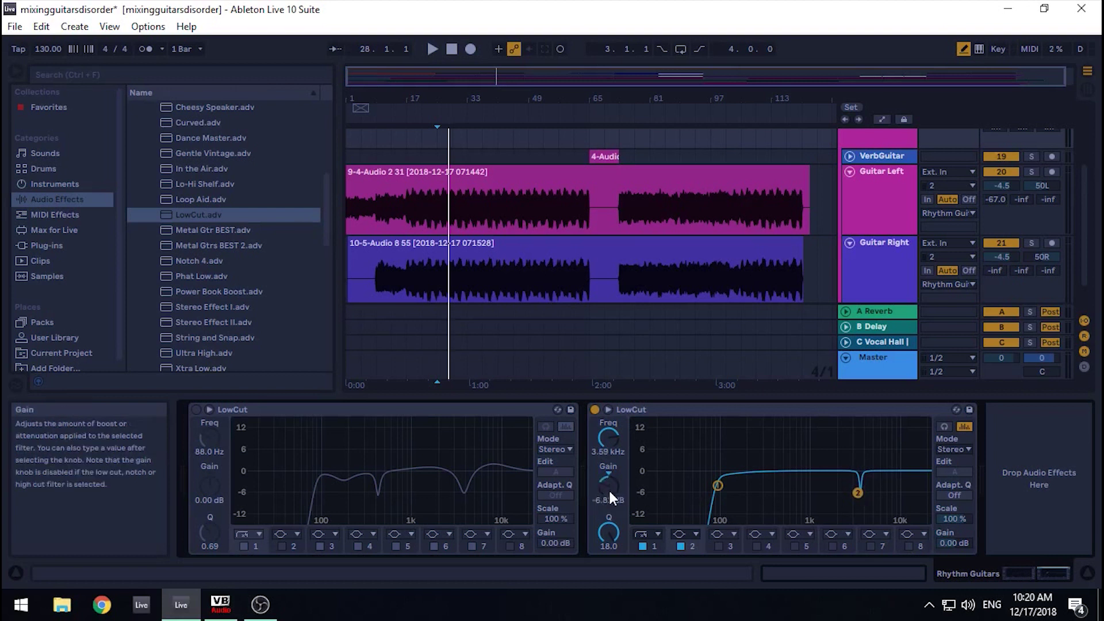
drag(609, 537, 608, 554)
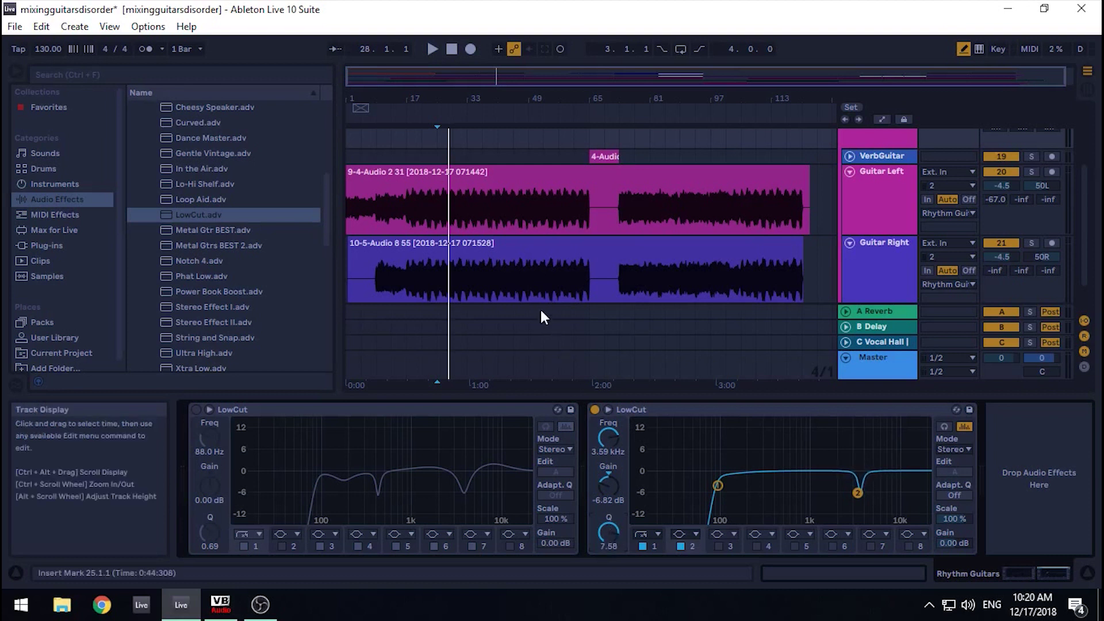
Play the song, solo the Rhythm Guit group, and enable a third band at 495 Hz
scroll(547, 190, up, 2)
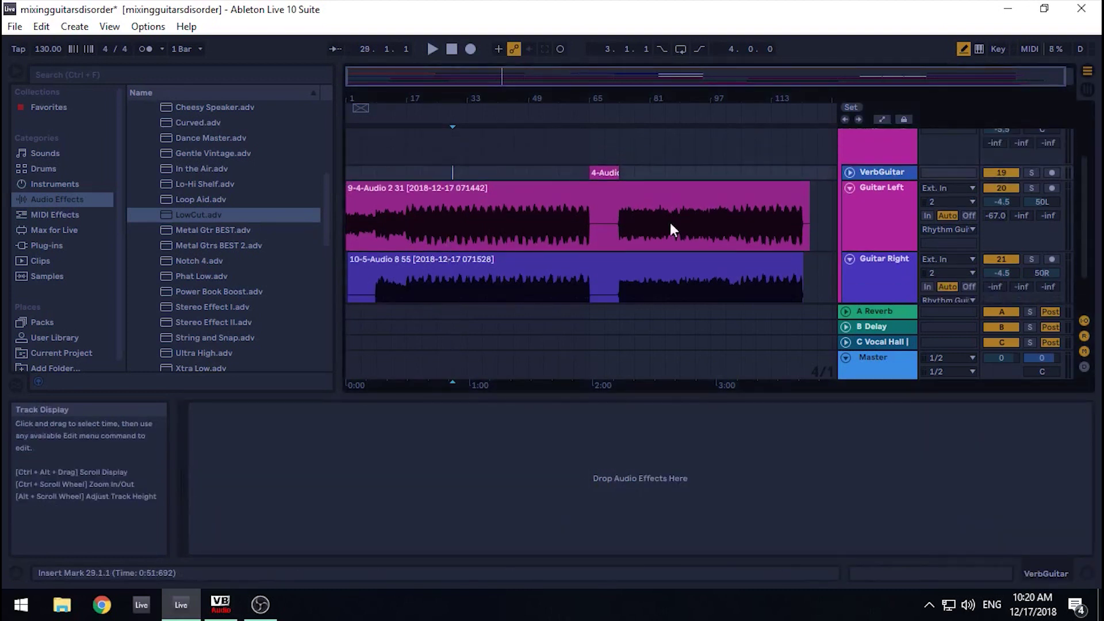
scroll(921, 153, up, 2)
scroll(989, 166, down, 2)
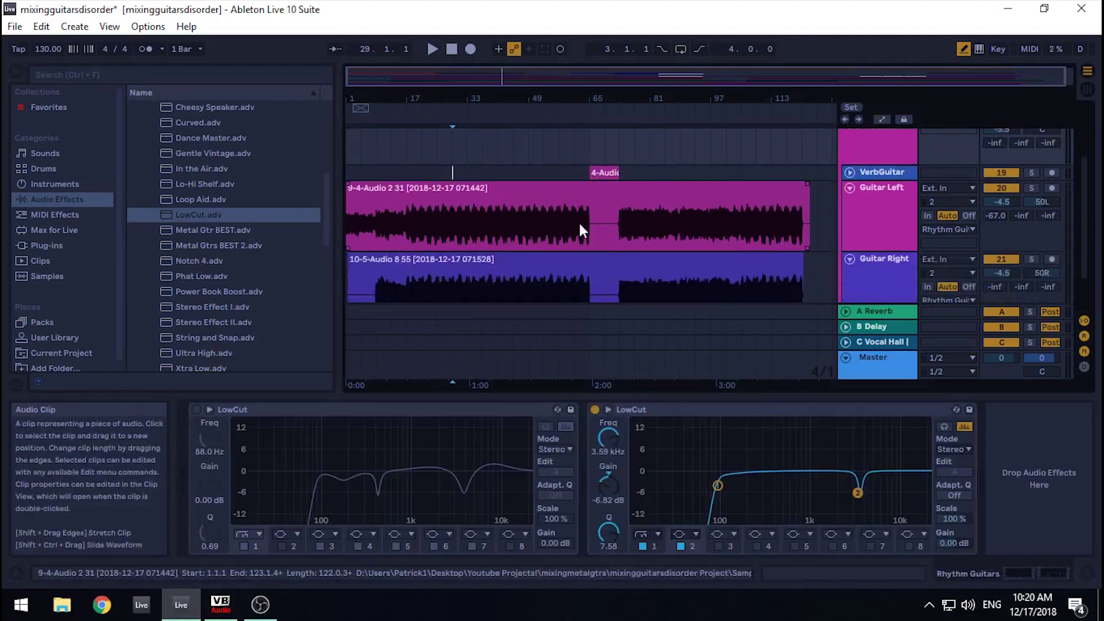
key(space)
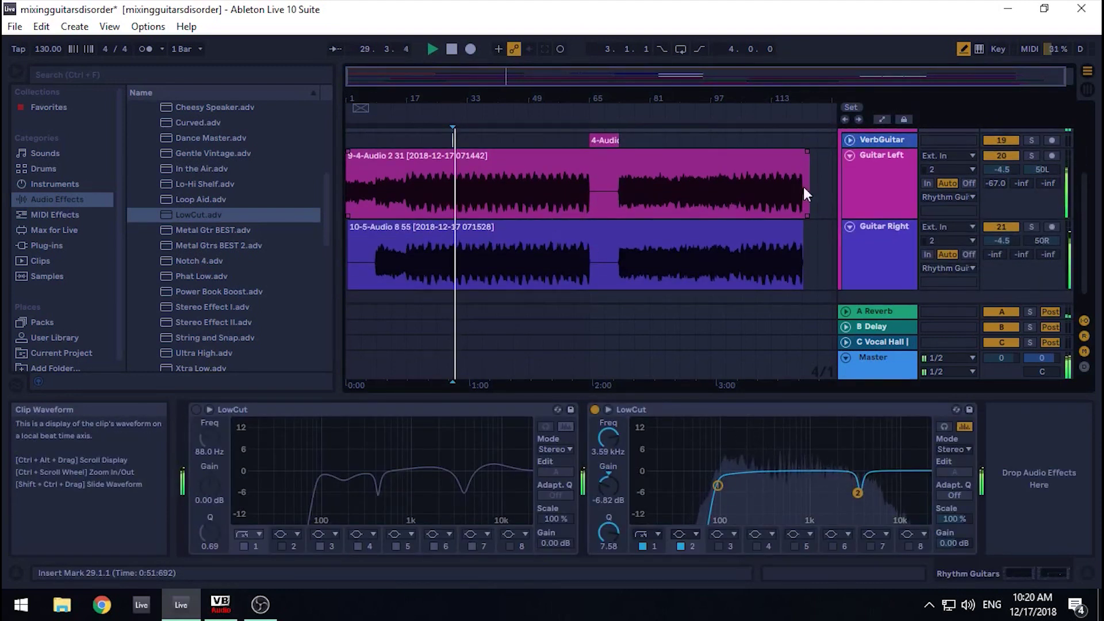
scroll(879, 162, up, 1)
scroll(878, 154, up, 2)
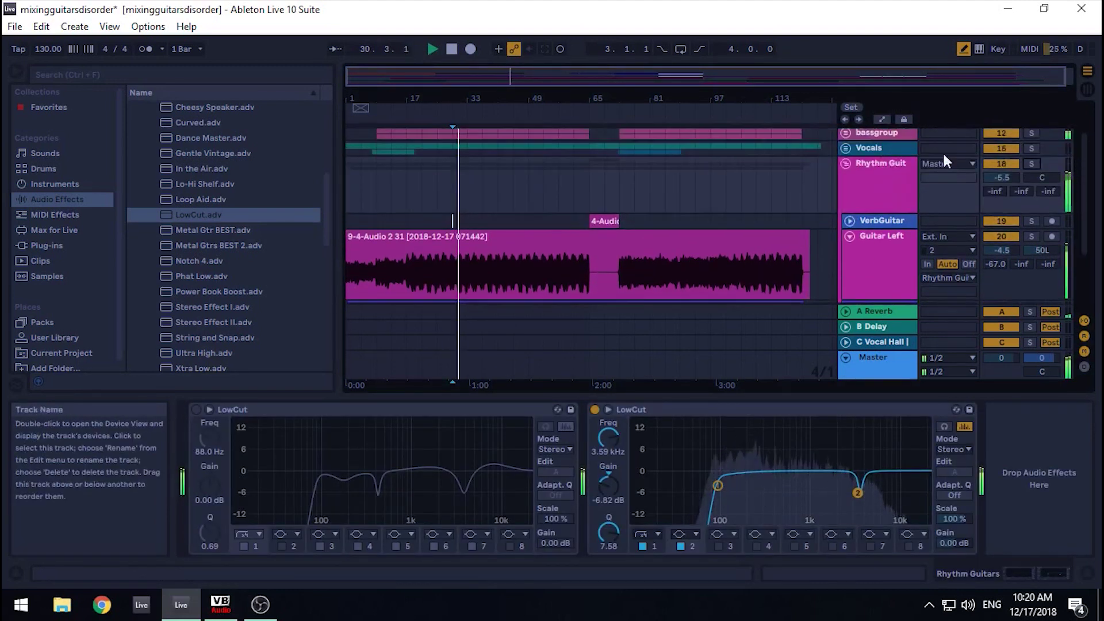
click(1030, 164)
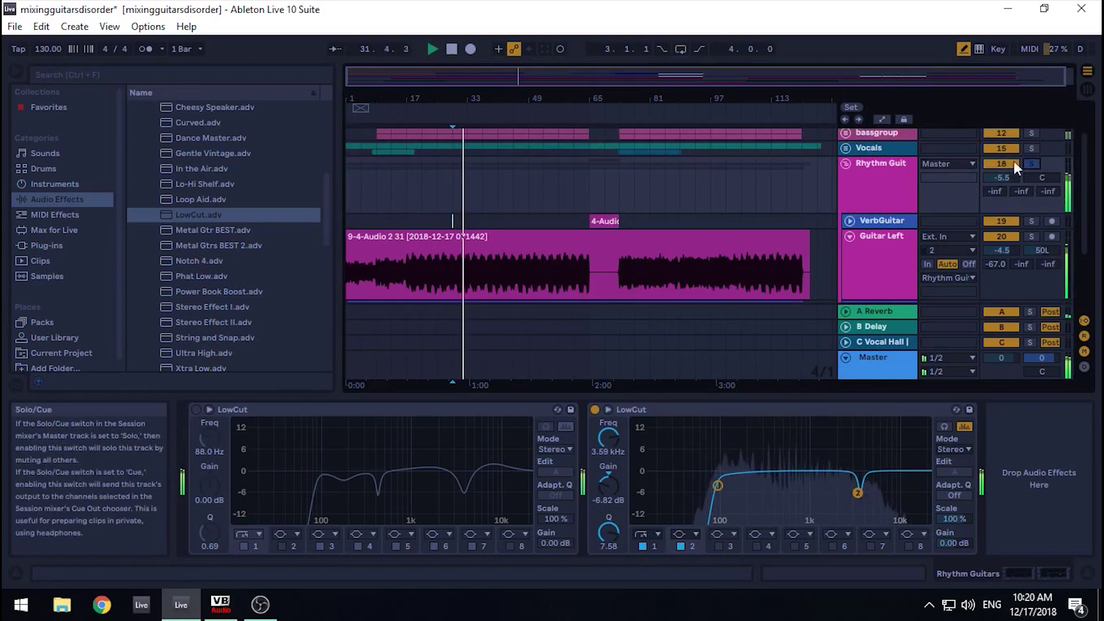
scroll(759, 193, down, 3)
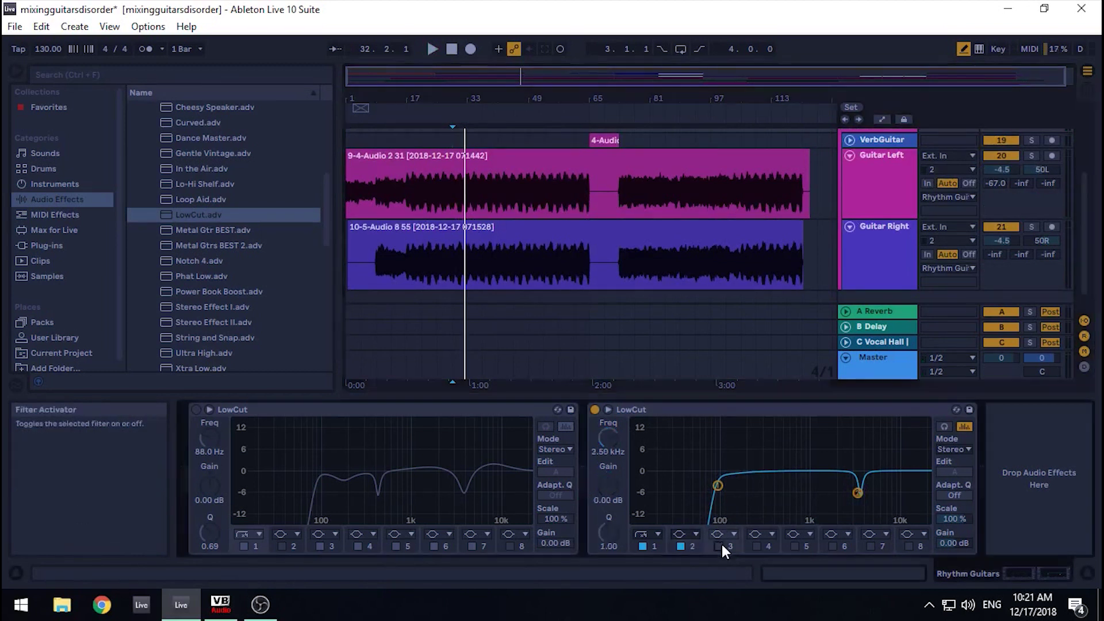
click(719, 546)
Shape the third band into a wide, gentle boost, settling near 284 Hz
drag(845, 471, 783, 470)
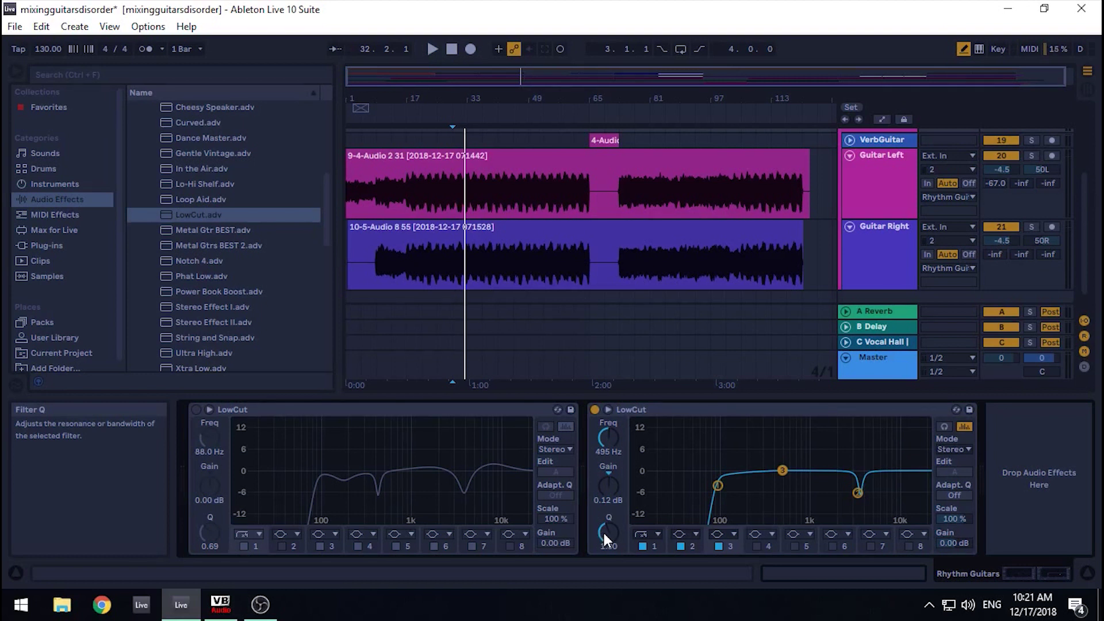
mouse_move(603, 533)
mouse_down()
mouse_move(604, 489)
mouse_move(605, 533)
mouse_up()
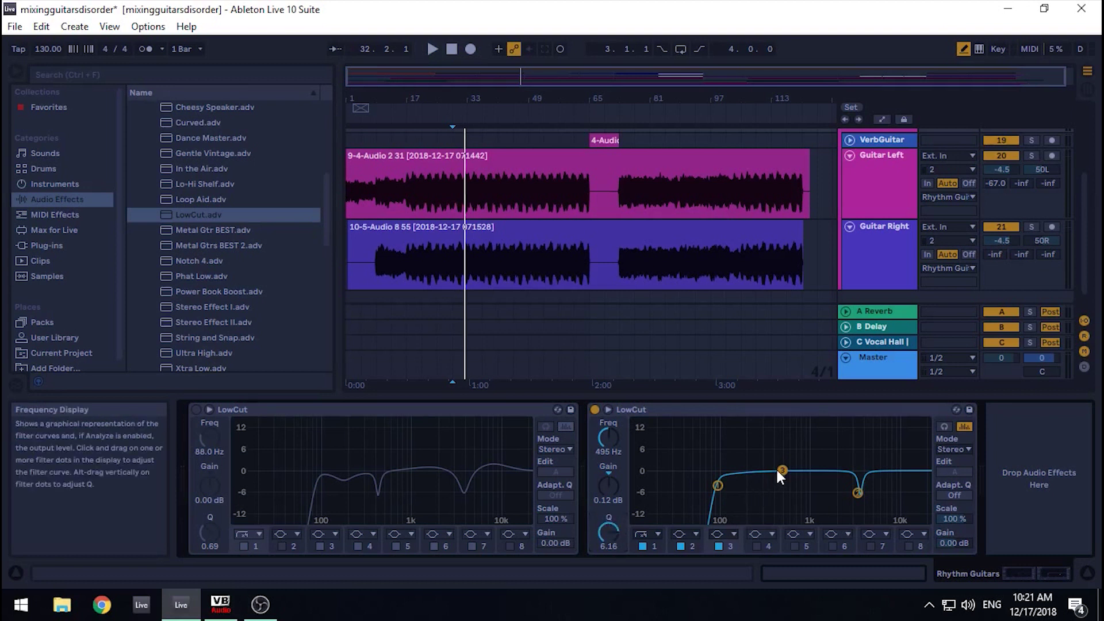
mouse_move(780, 470)
mouse_down()
mouse_move(797, 461)
mouse_move(764, 463)
mouse_up()
drag(616, 514, 615, 553)
drag(759, 466, 762, 466)
Move the mid boost up to about 1 kHz and add a fifth band lifting 6.81 kHz by 1.61 dB
click(849, 226)
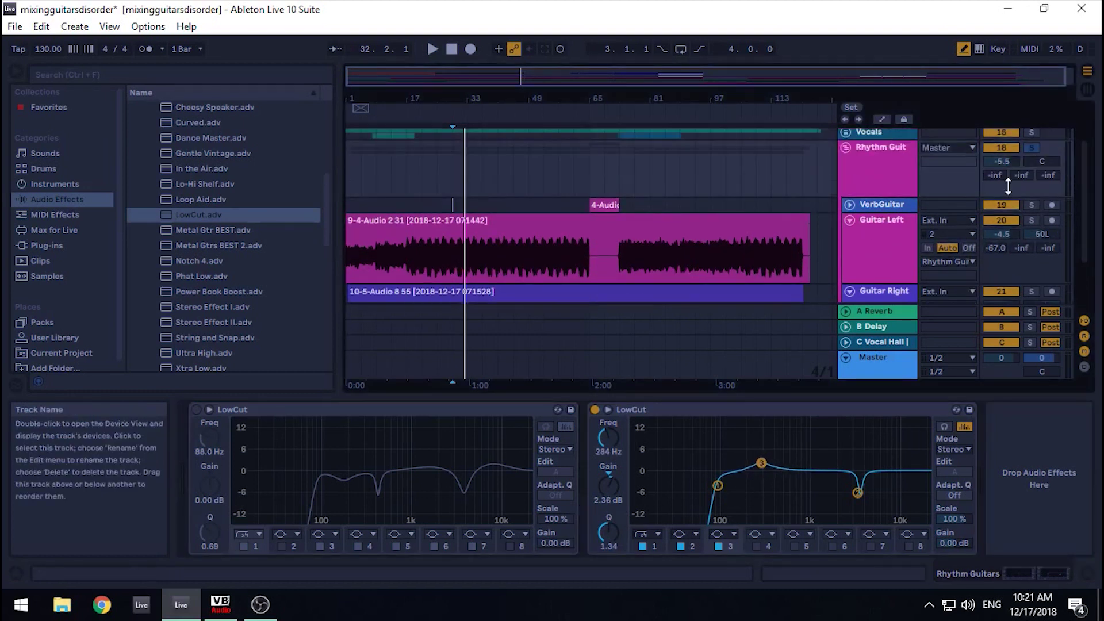
scroll(829, 188, up, 3)
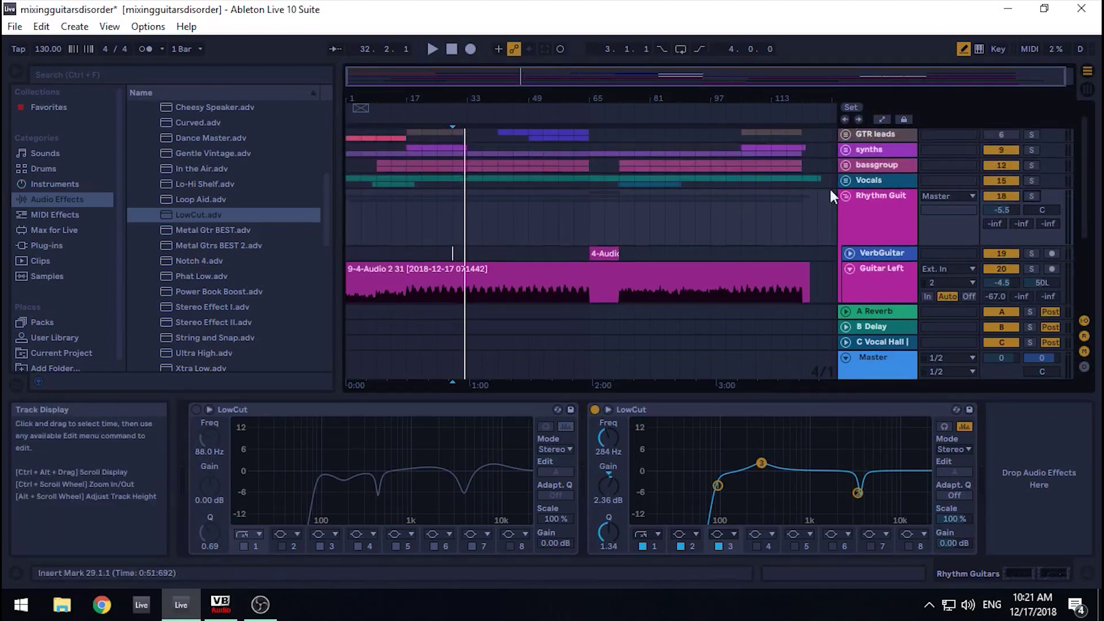
key(ctrl+z)
scroll(636, 235, down, 2)
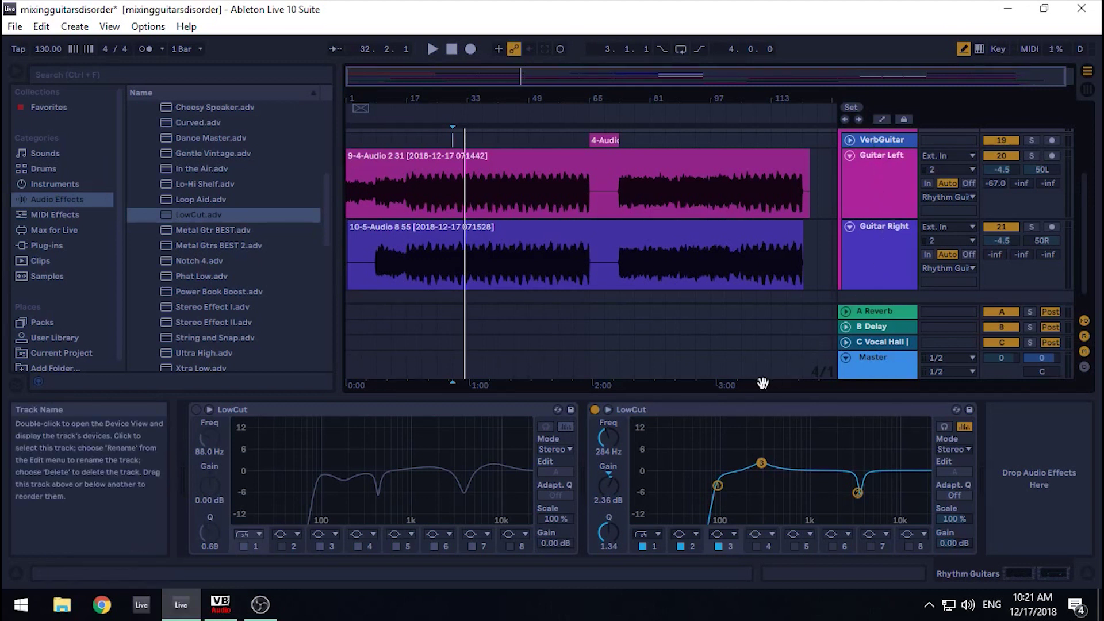
drag(759, 468, 820, 466)
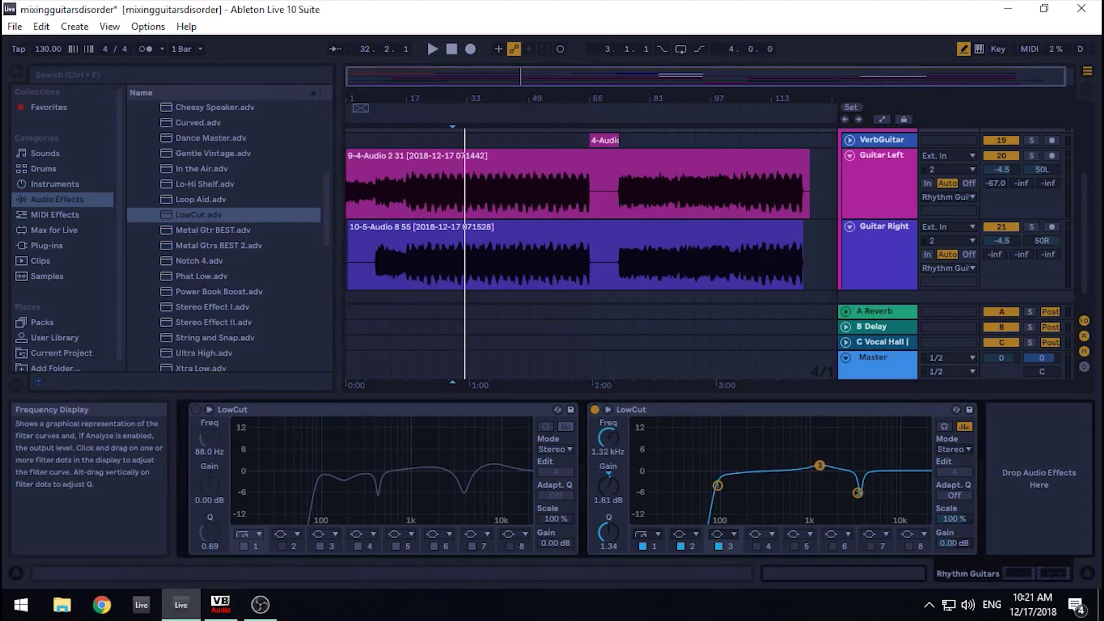
click(794, 546)
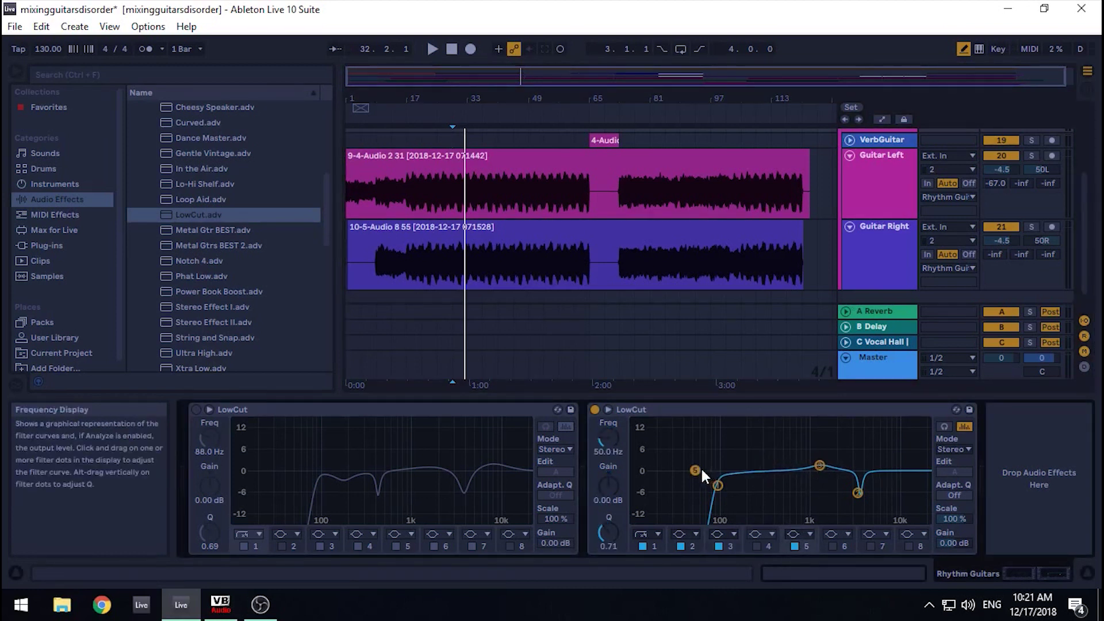
drag(701, 469, 884, 468)
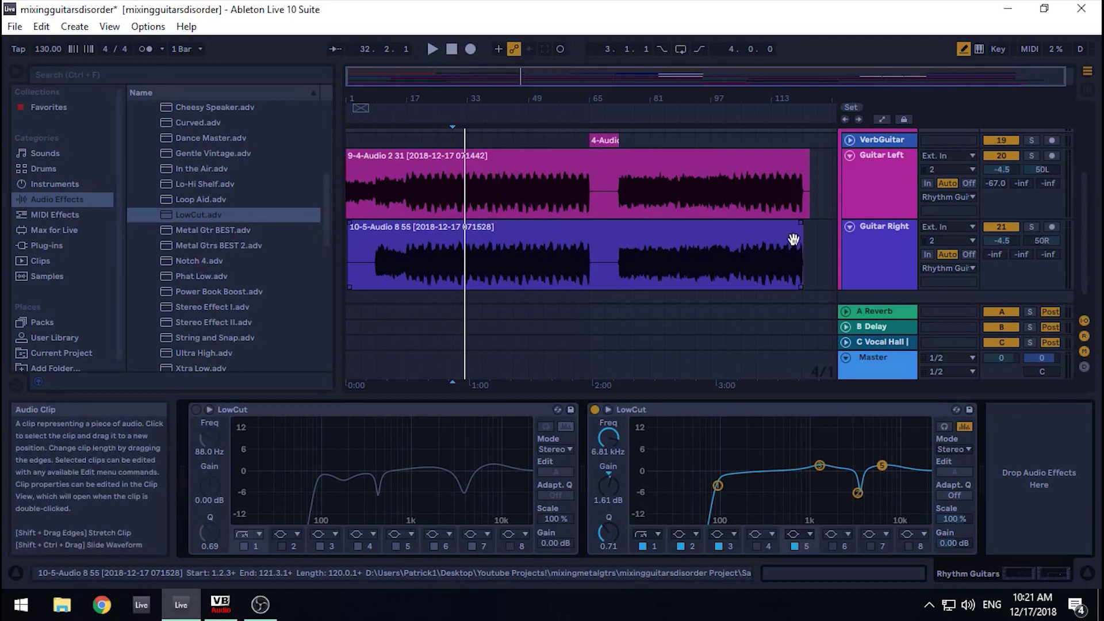
click(595, 409)
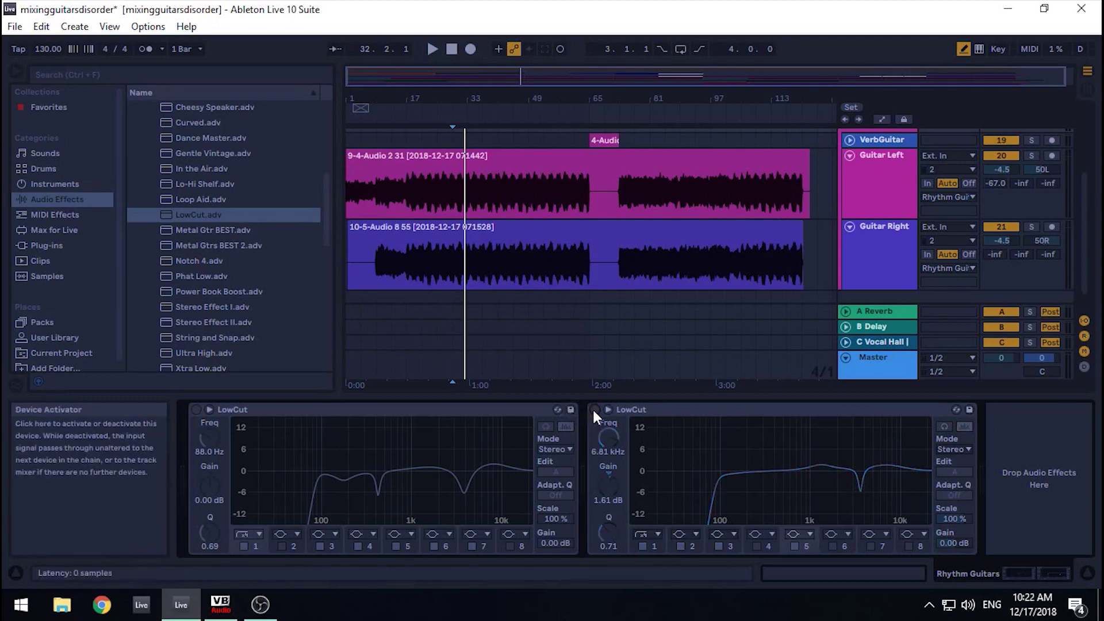
scroll(841, 182, up, 2)
scroll(739, 206, down, 2)
key(space)
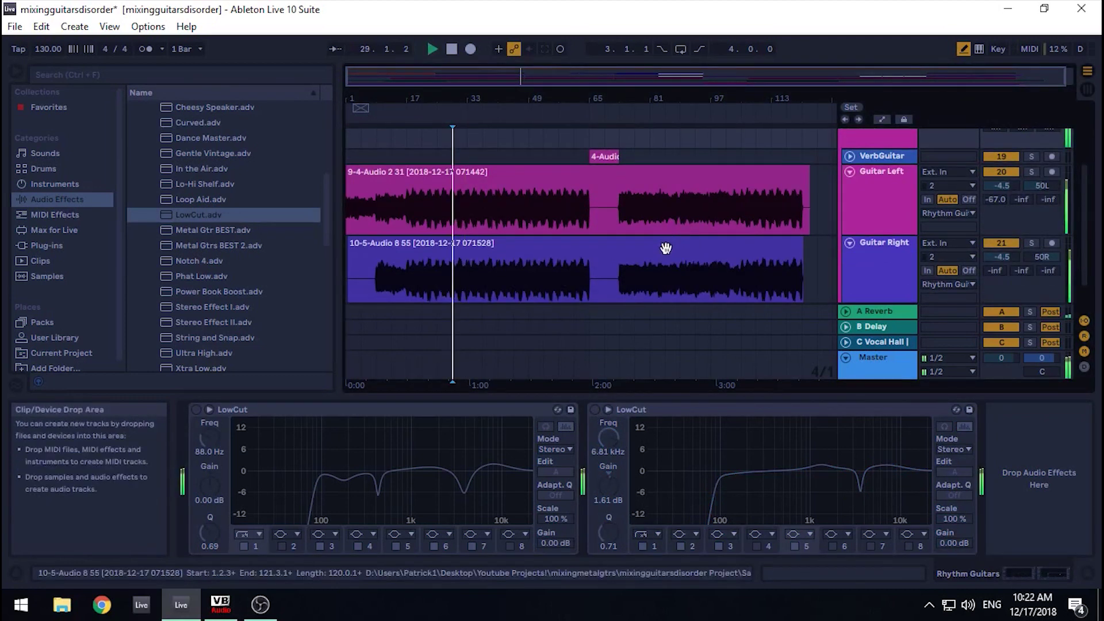
click(595, 409)
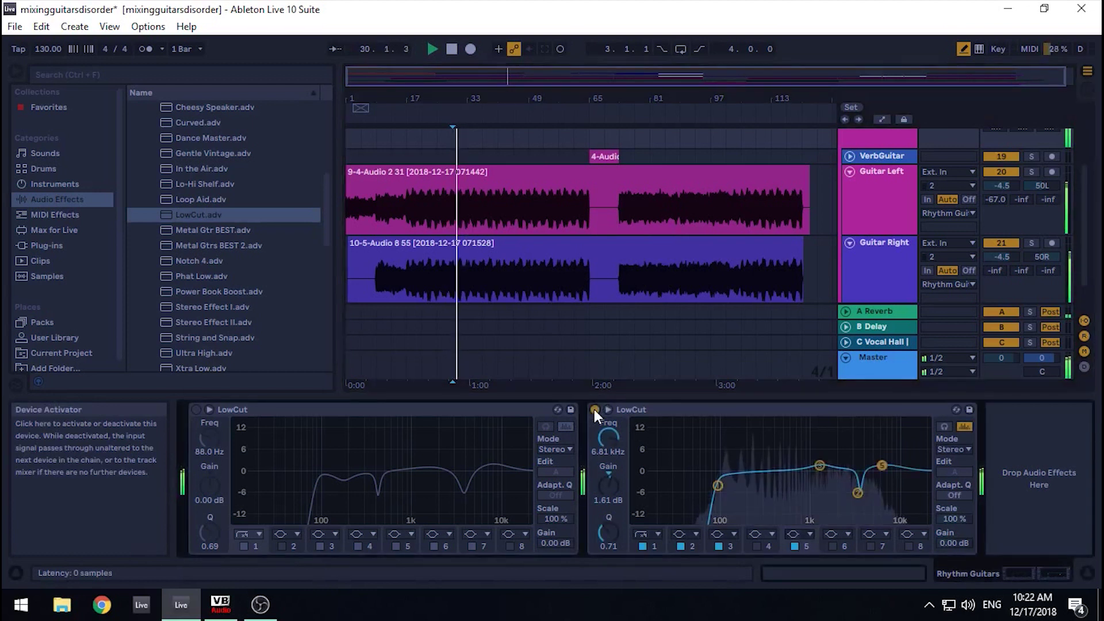
click(594, 409)
click(594, 409)
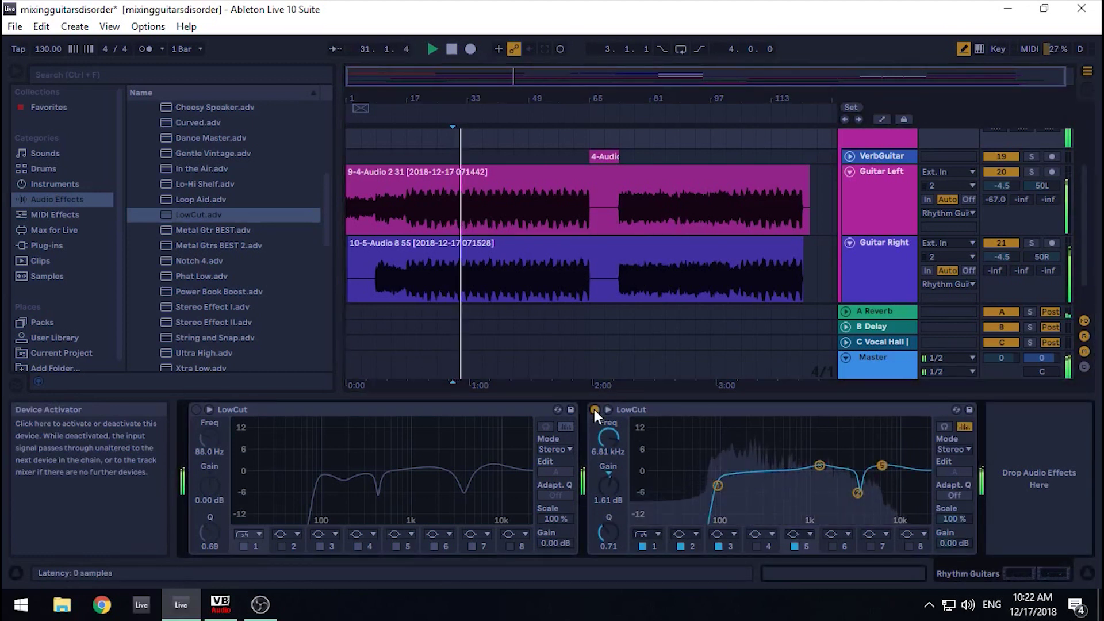
click(595, 410)
click(595, 409)
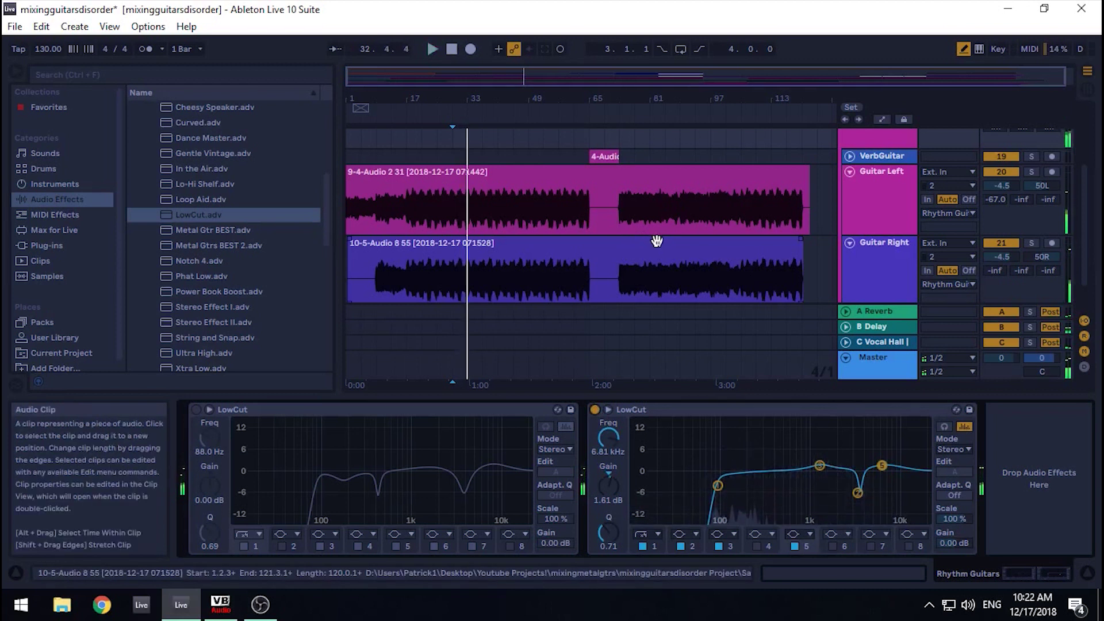
key(space)
scroll(659, 239, down, 2)
click(906, 366)
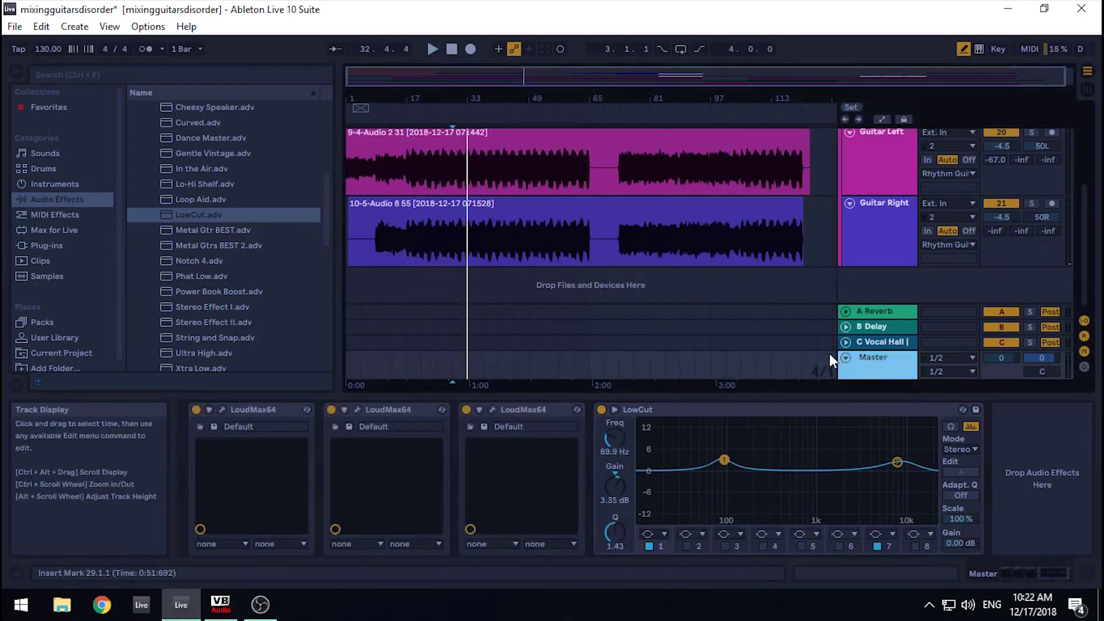
On the Master EQ, move the low boost up (+2.60 dB) and the high boost down to 7.91 kHz
click(758, 415)
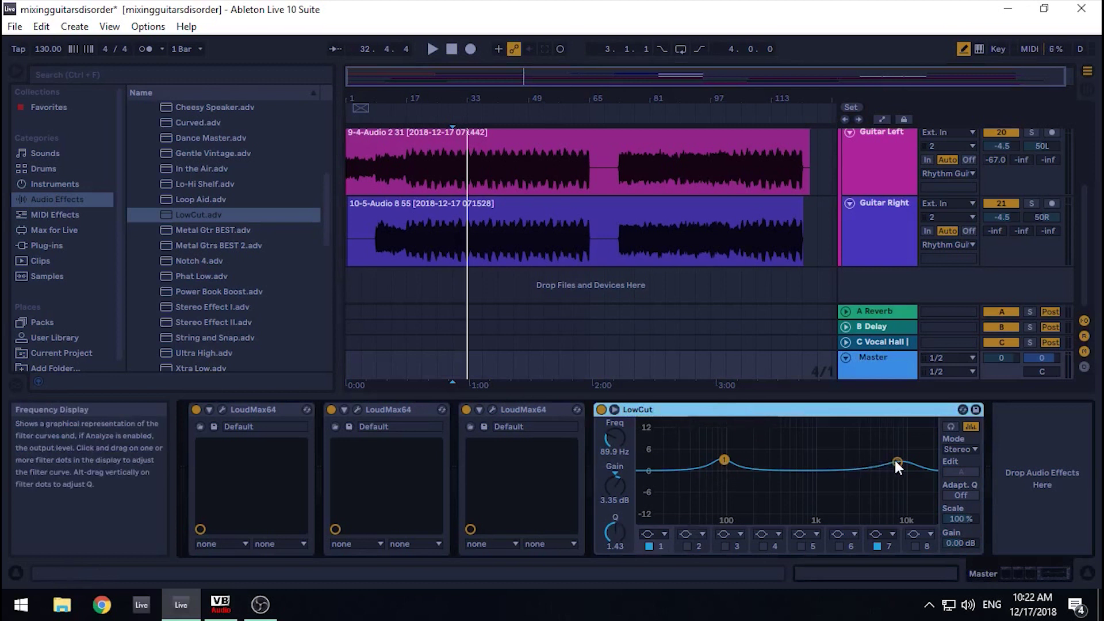
drag(724, 460, 731, 461)
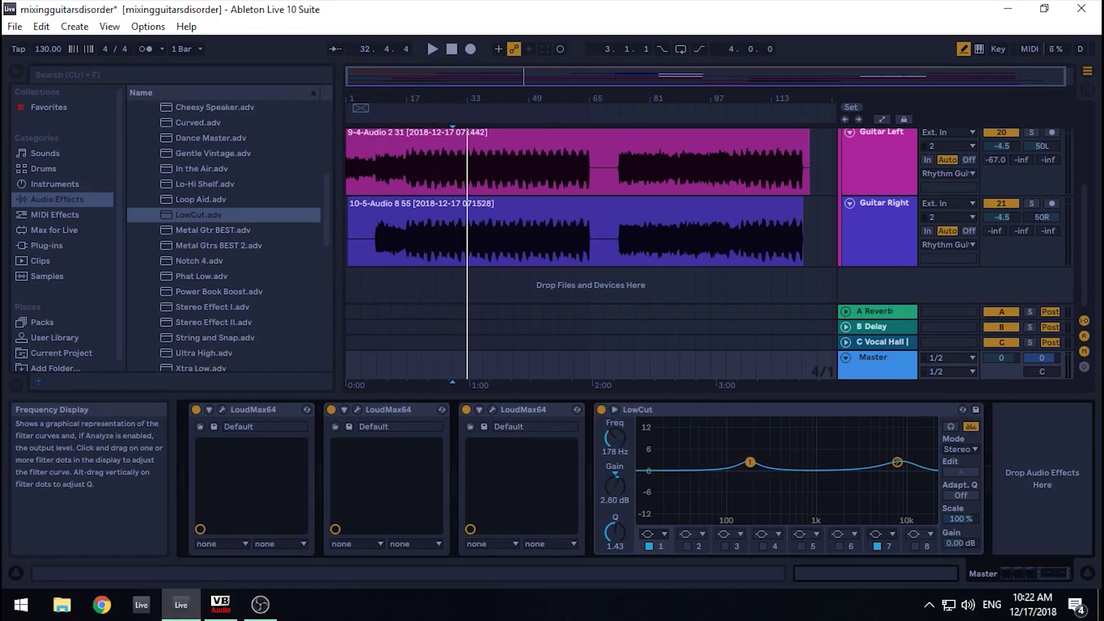
drag(731, 462, 738, 462)
drag(890, 461, 885, 462)
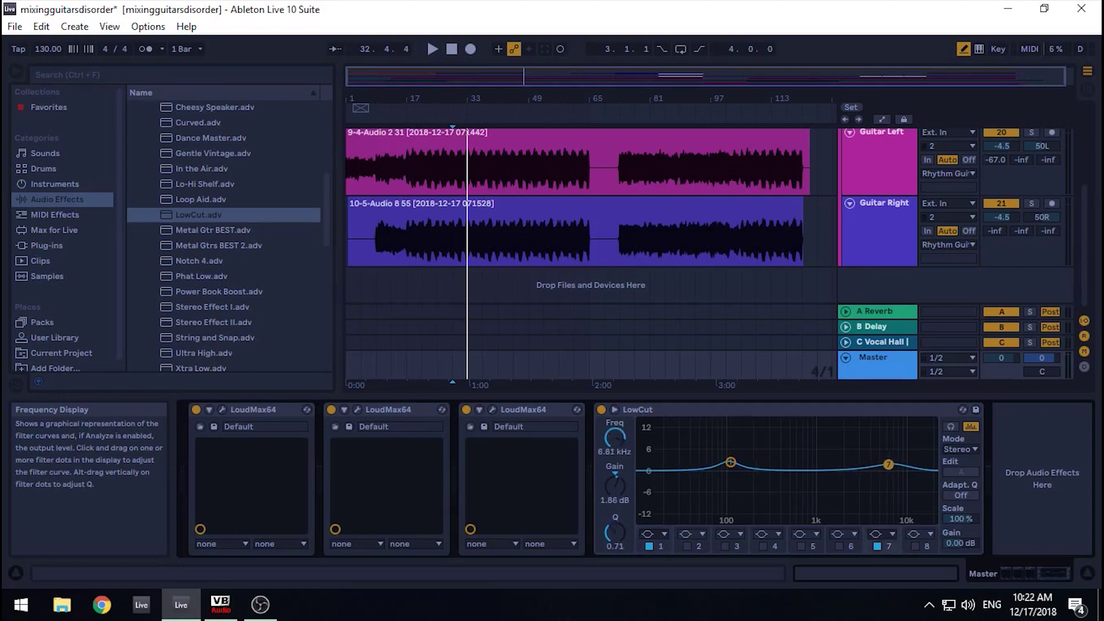
drag(898, 464, 890, 463)
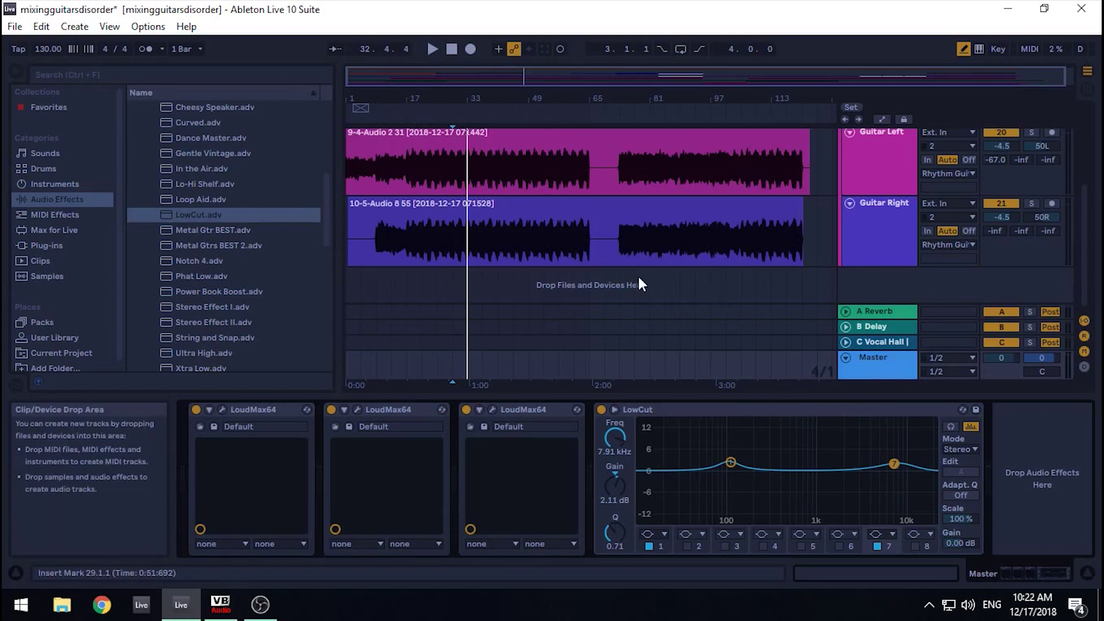
Select the Rhythm Guitars group and open the context menu of its second LowCut EQ
scroll(567, 278, up, 5)
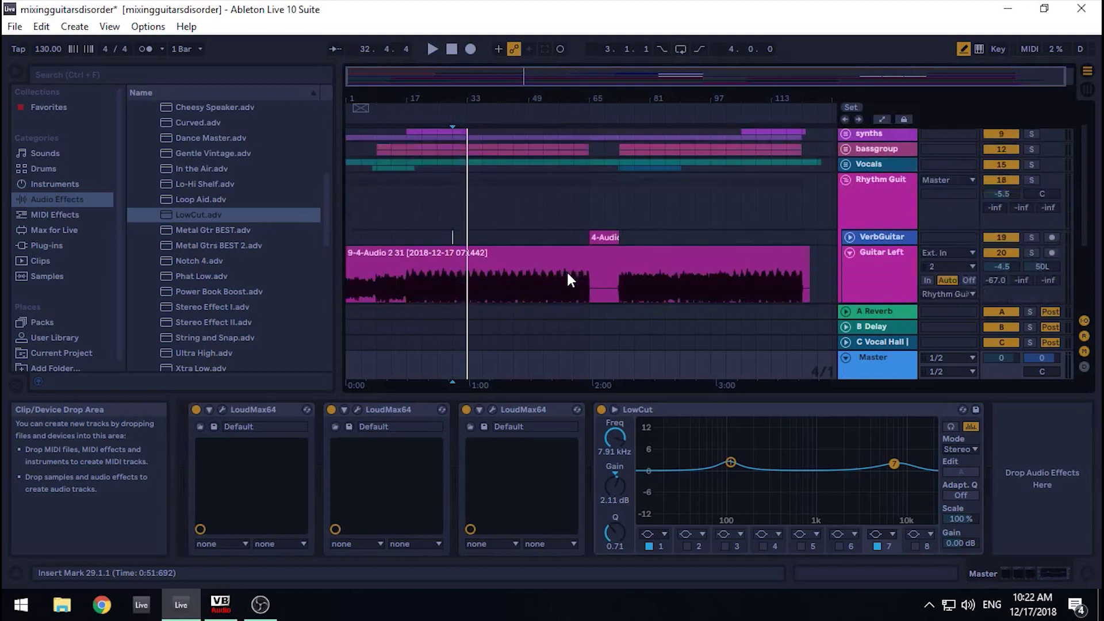
scroll(568, 280, down, 3)
scroll(621, 253, up, 3)
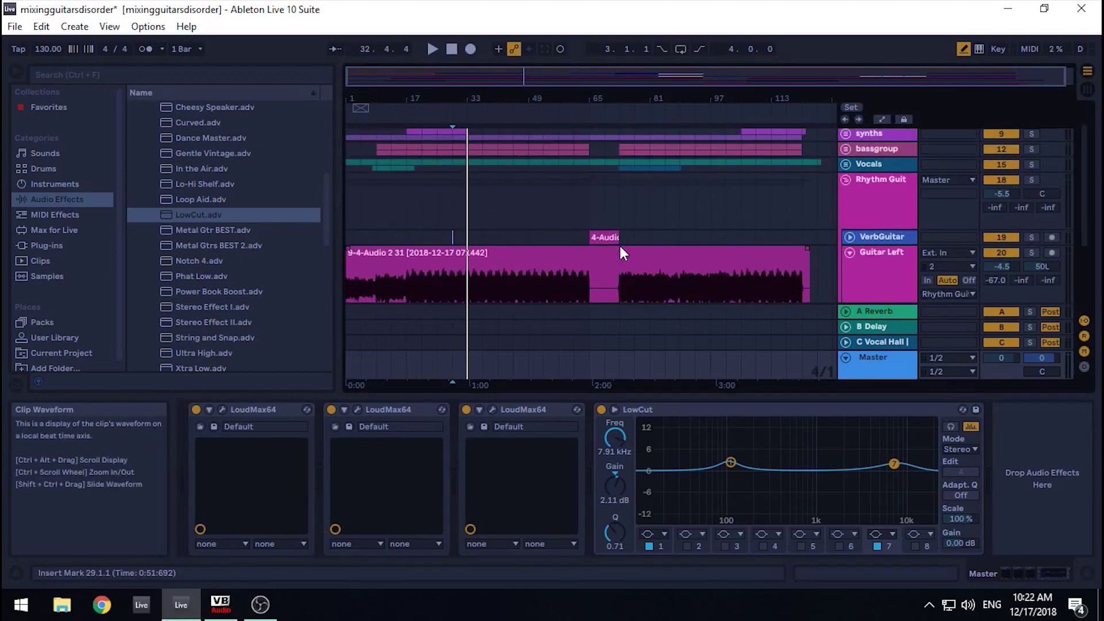
scroll(621, 248, down, 3)
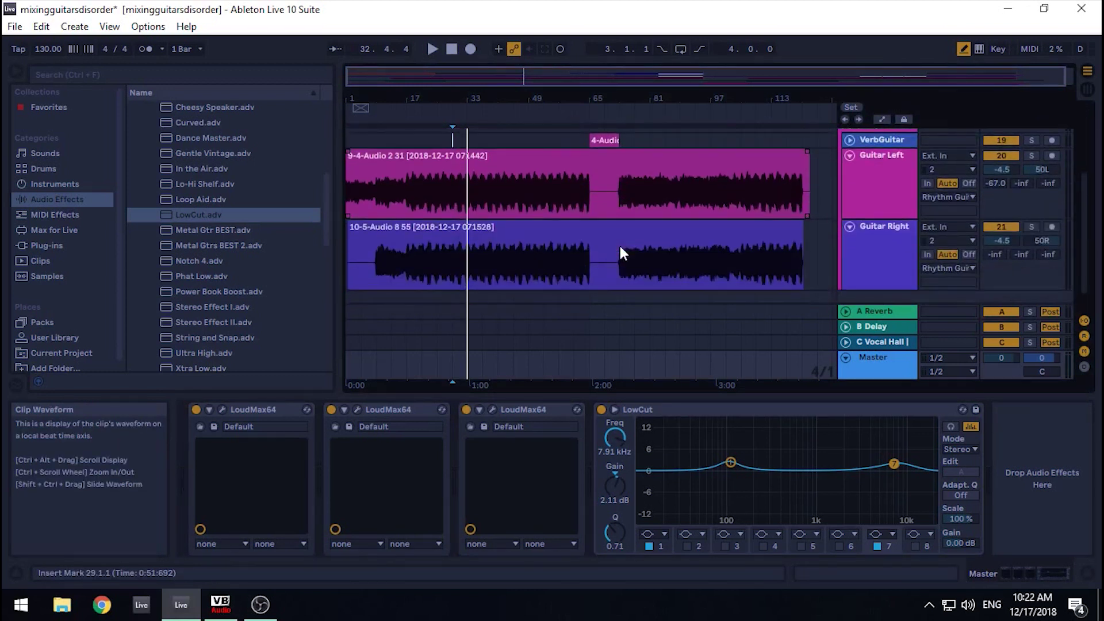
scroll(620, 253, up, 1)
scroll(619, 243, down, 1)
scroll(619, 244, up, 1)
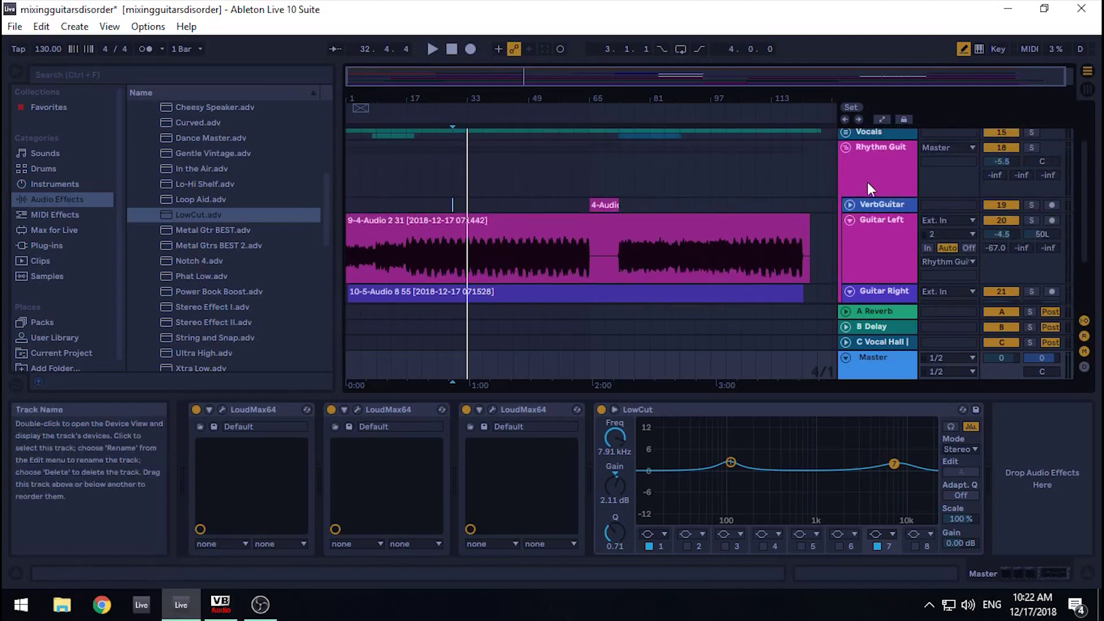
click(868, 182)
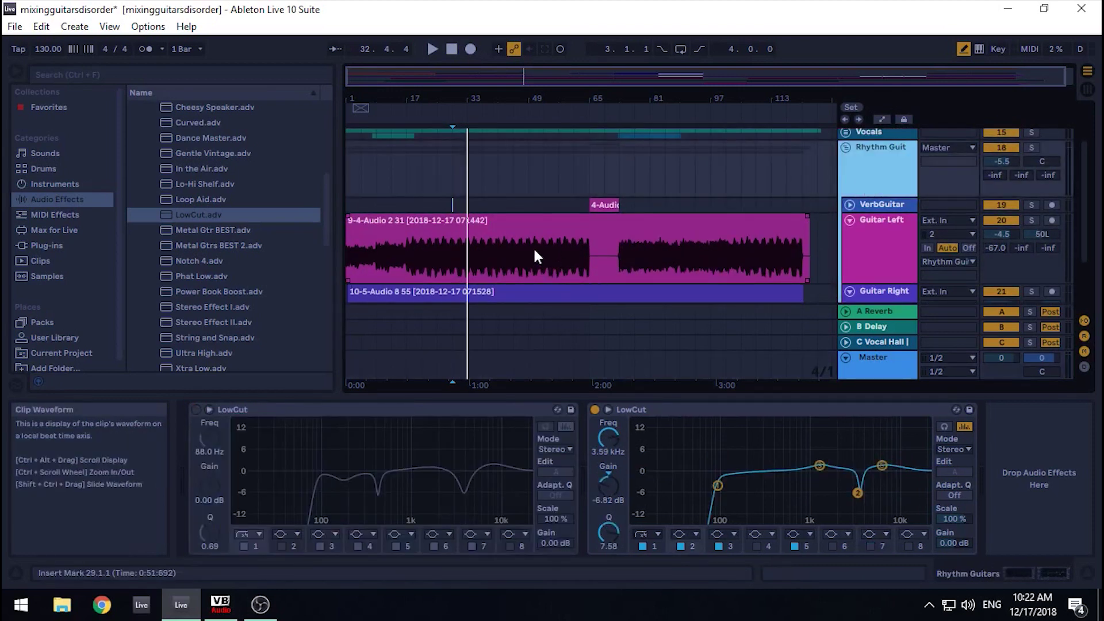
click(688, 406)
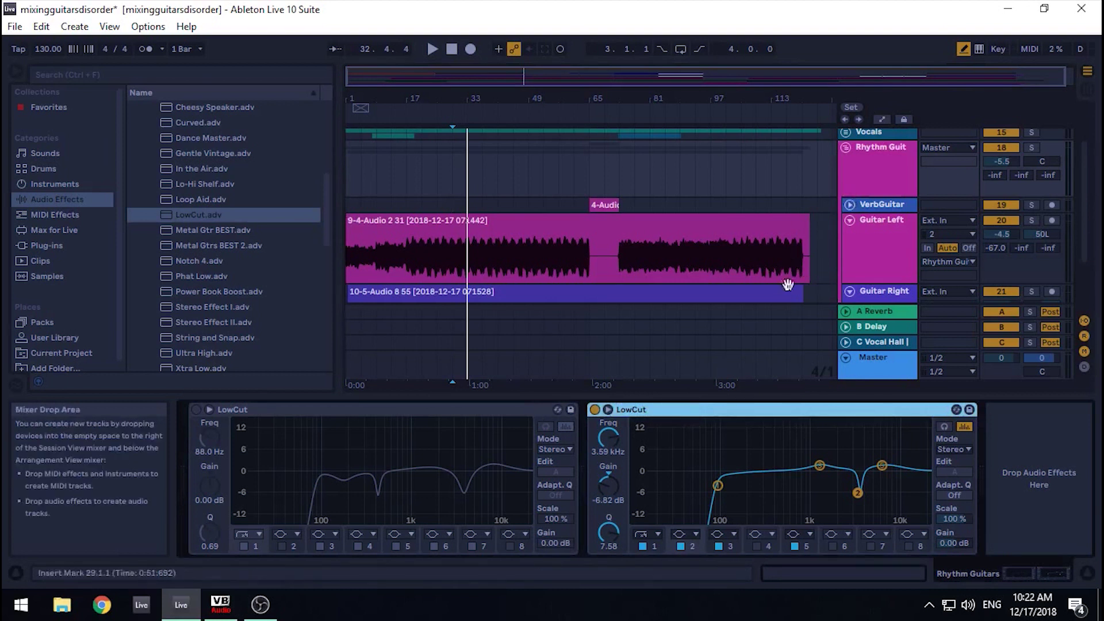
right_click(701, 406)
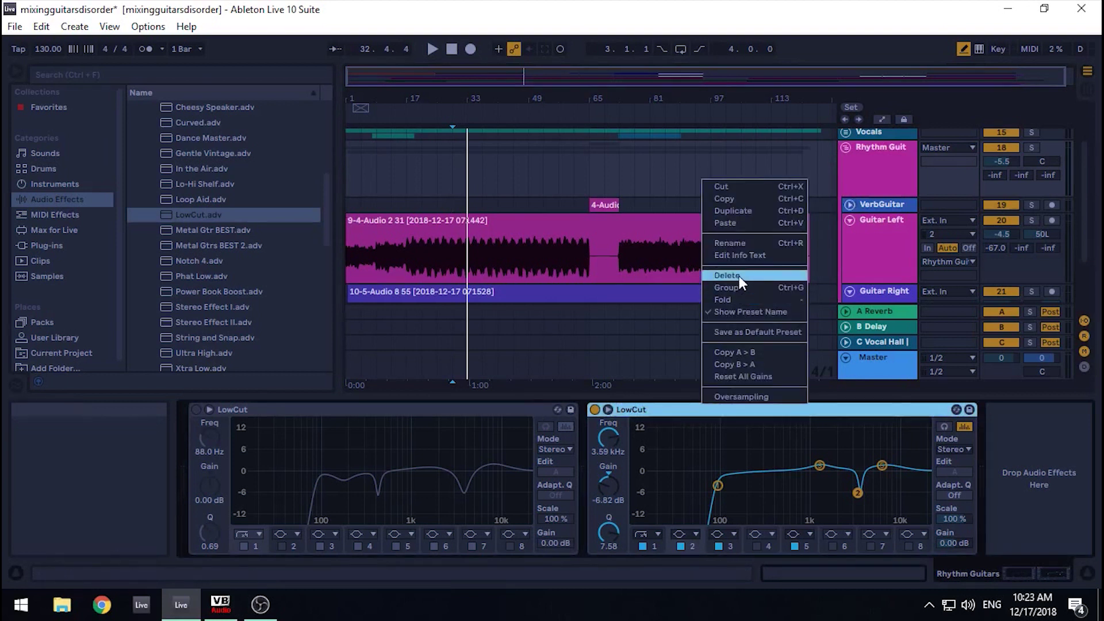